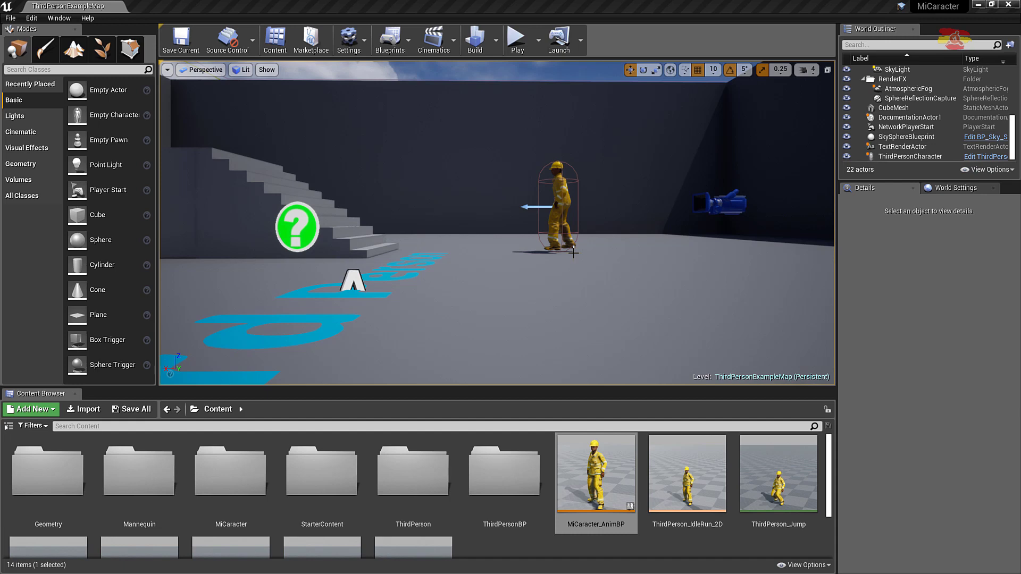
- Play the level and run the yellow firefighter around, jumping off the stairs, then stop
key(alt+p)
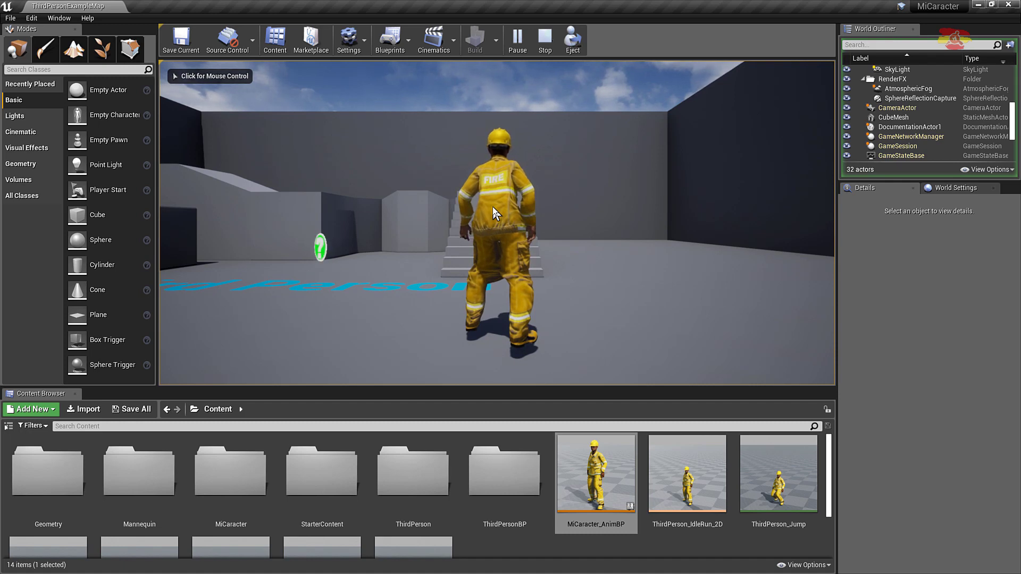
click(496, 213)
key(w)
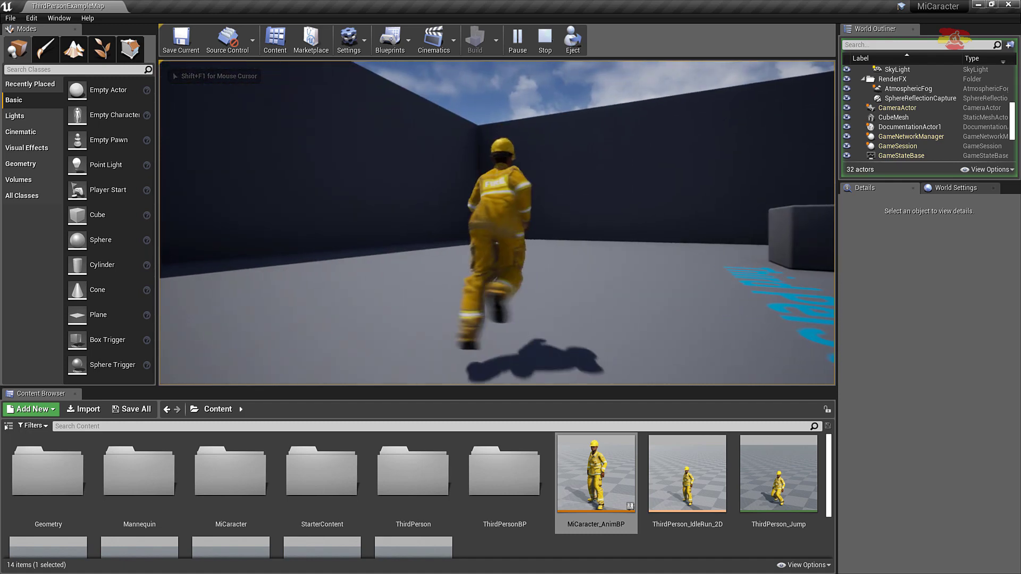
key(w)
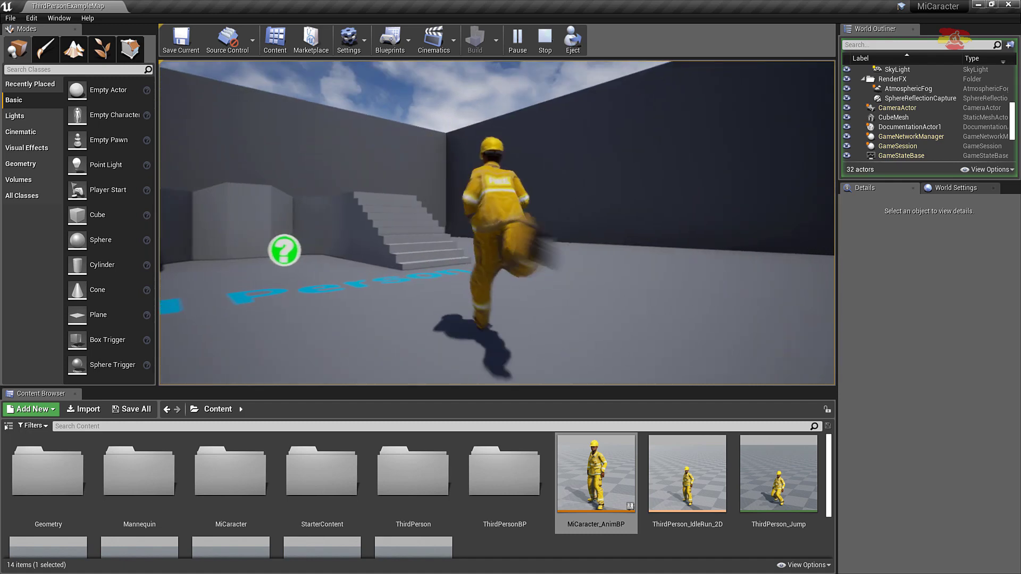
key(w)
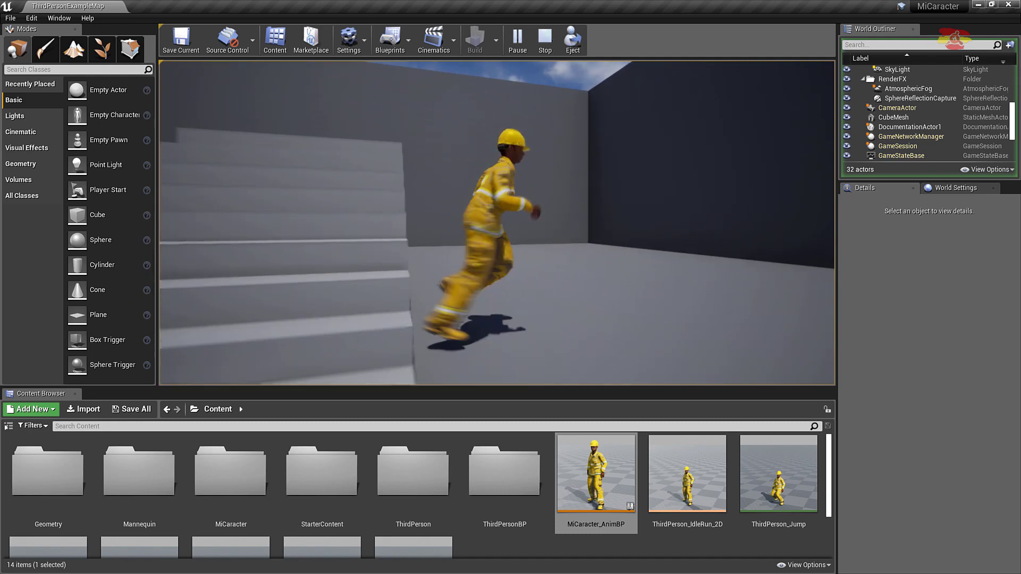
key(s)
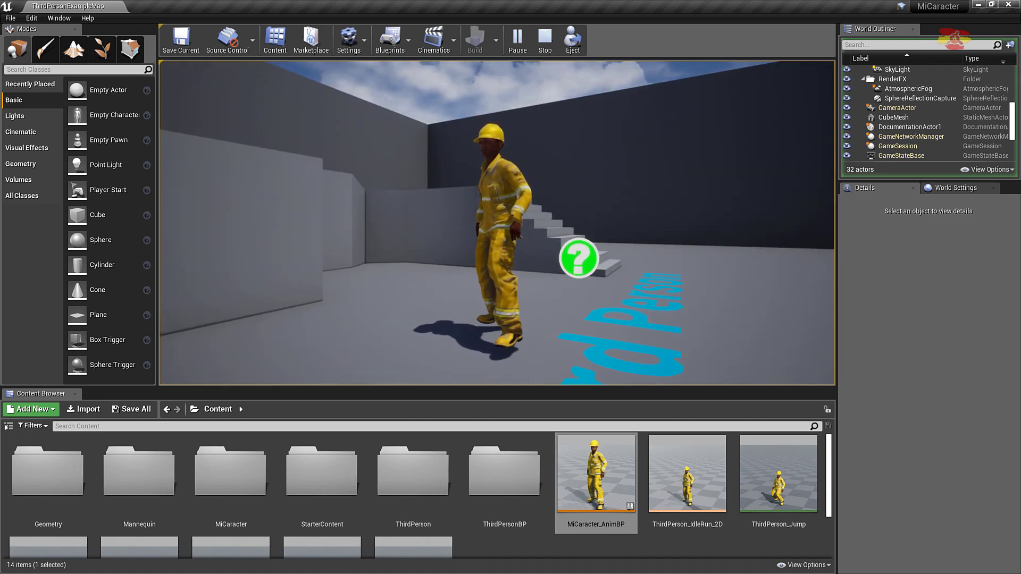
key(w)
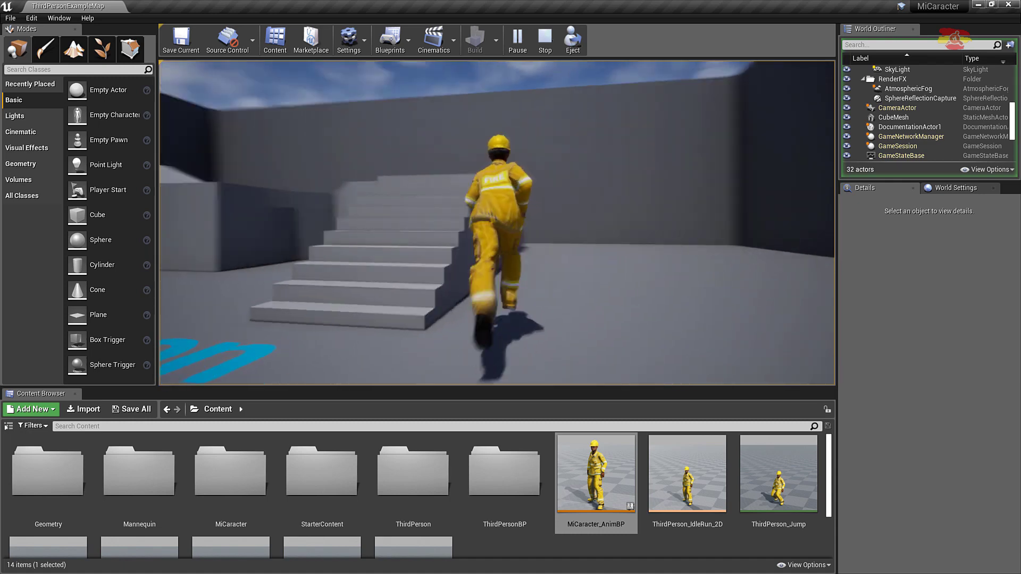
key(space)
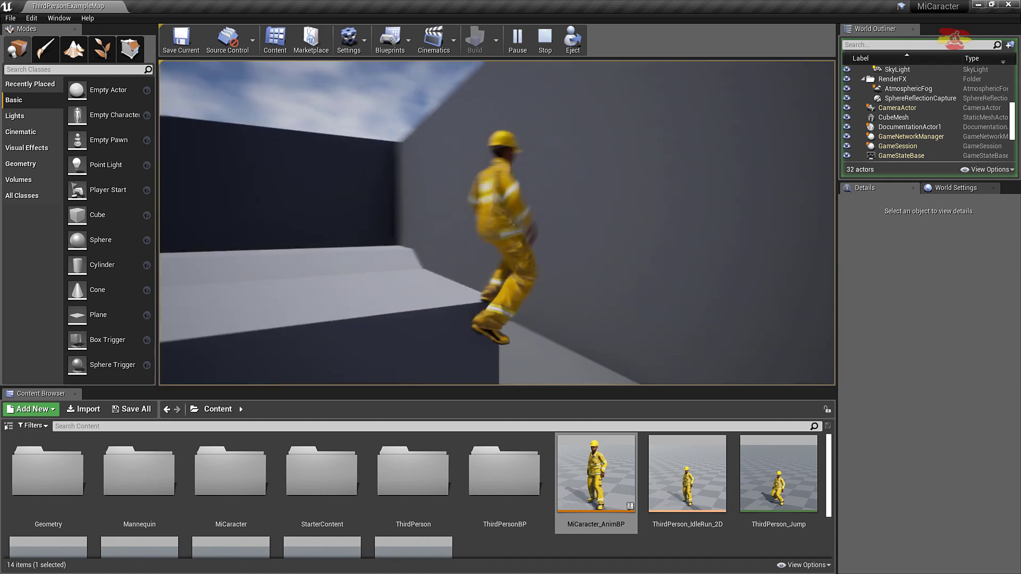
key(w)
key(s)
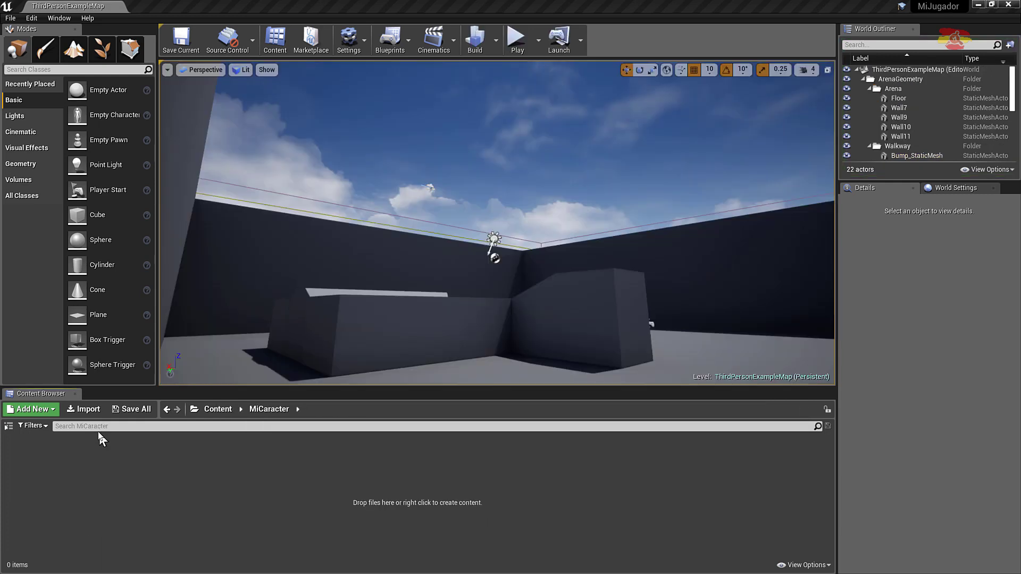
- Import Big Jump.fbx into MiCaracter with Import Animations enabled
click(90, 410)
click(49, 150)
click(126, 74)
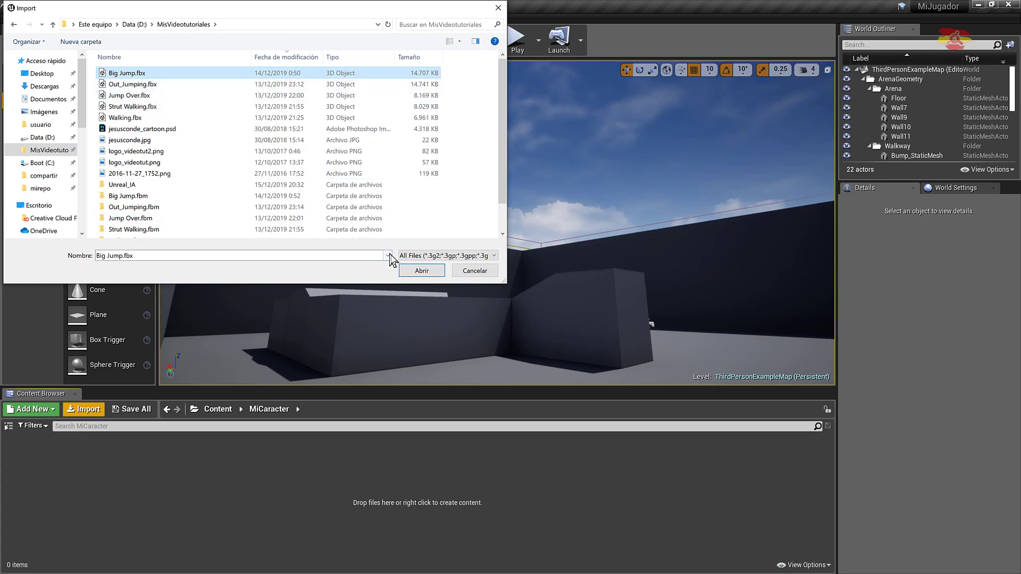
click(422, 271)
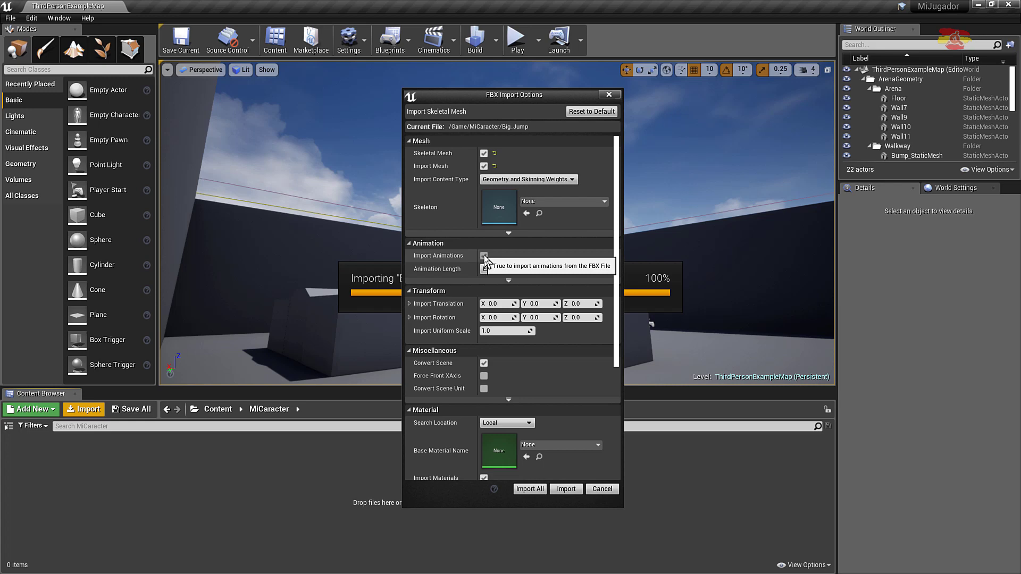
click(565, 489)
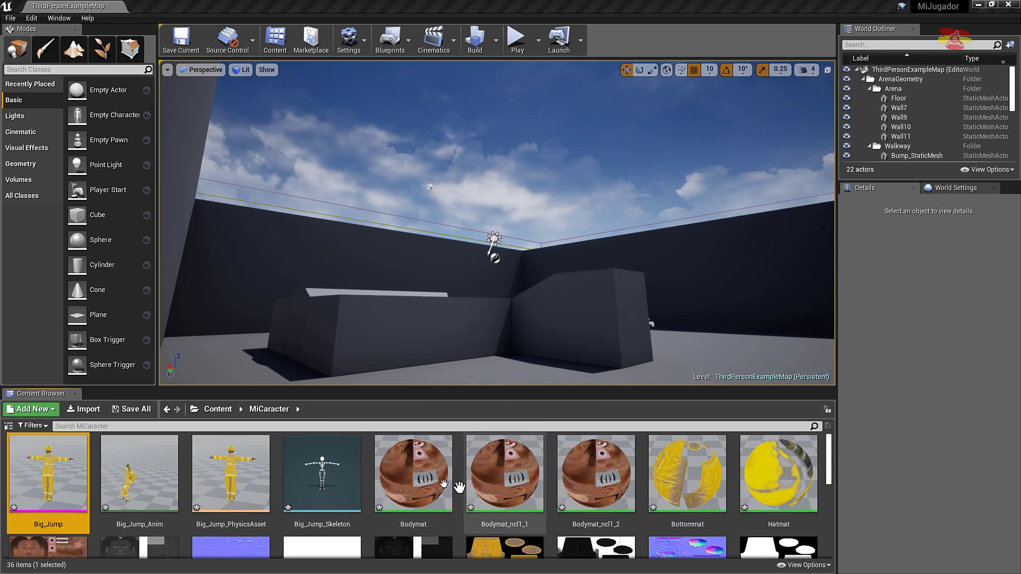
- Set the Bodymat material's Blend Mode to Masked and save it
double_click(415, 471)
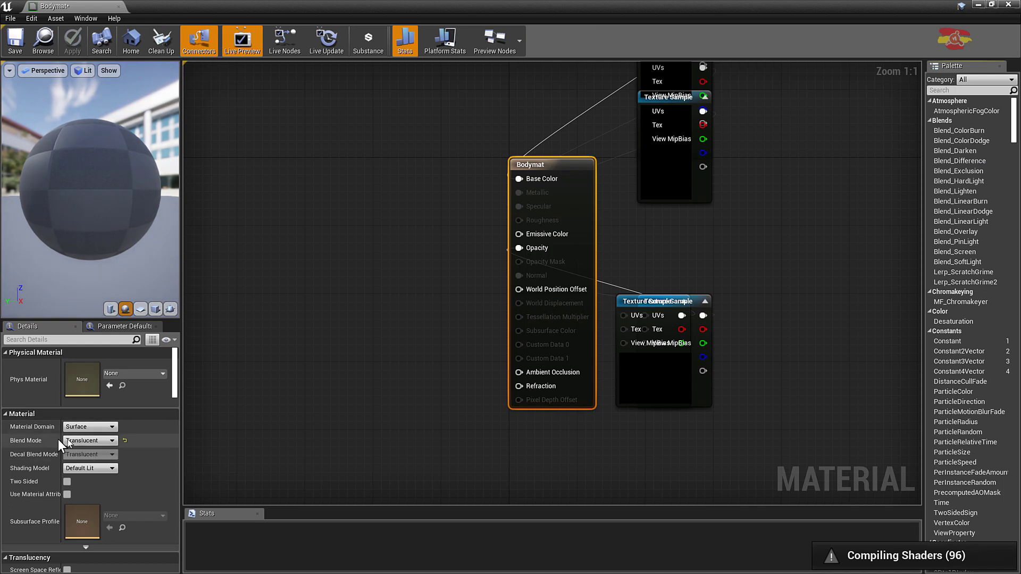
click(113, 441)
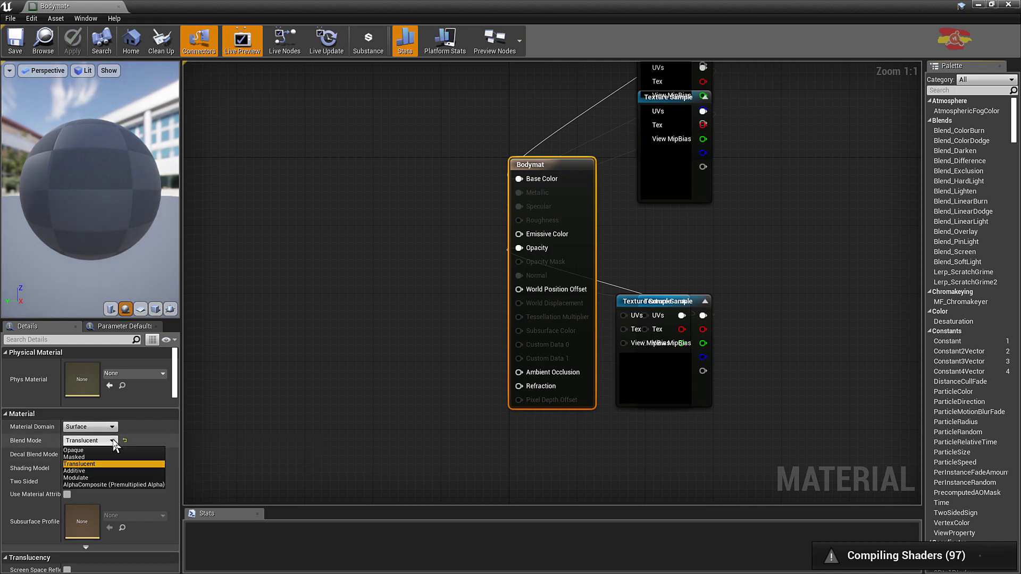
click(79, 463)
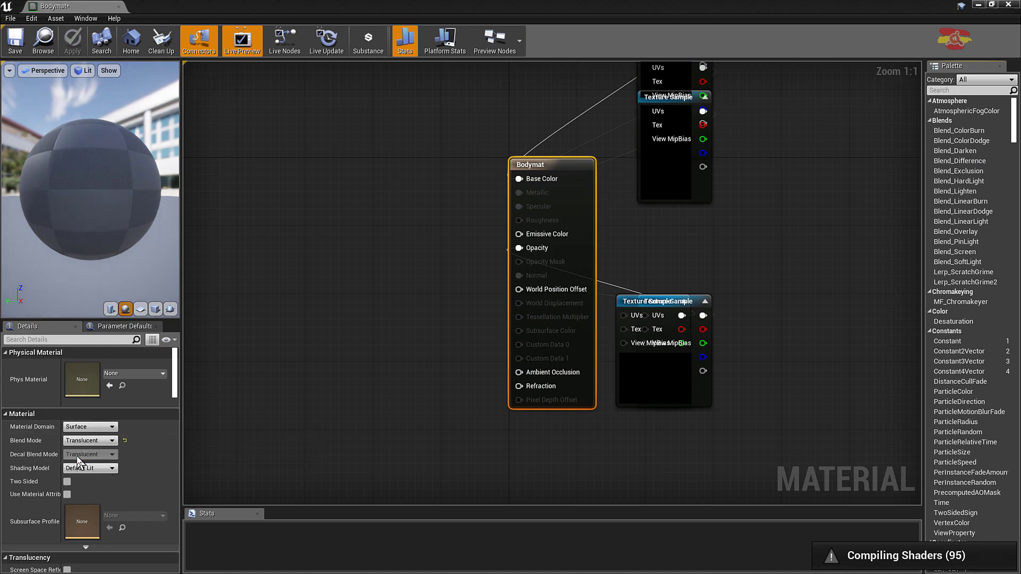
click(12, 47)
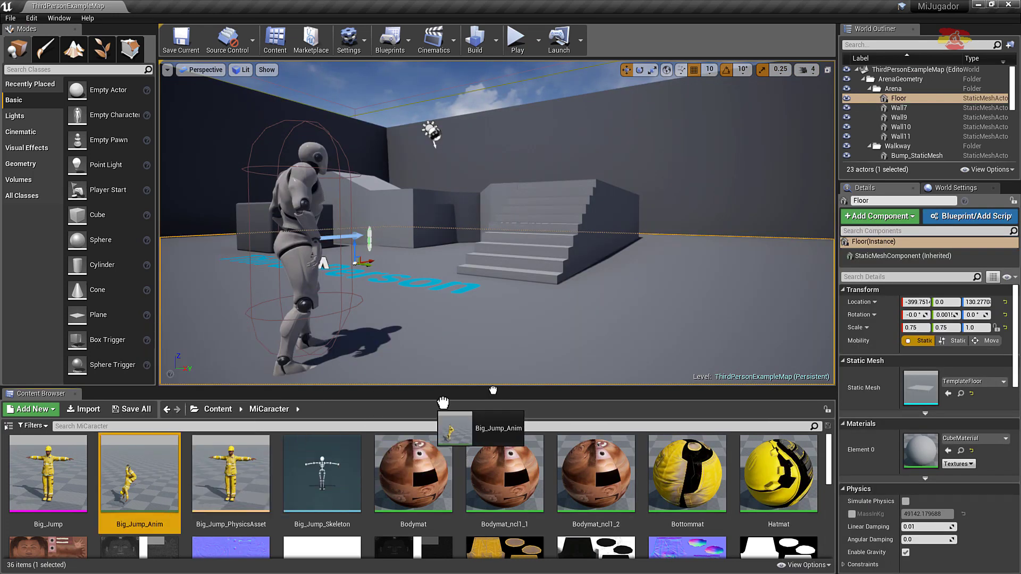
- Drop Big_Jump_Anim into the level near the stairs, play-test it, then stop
drag(137, 485, 662, 286)
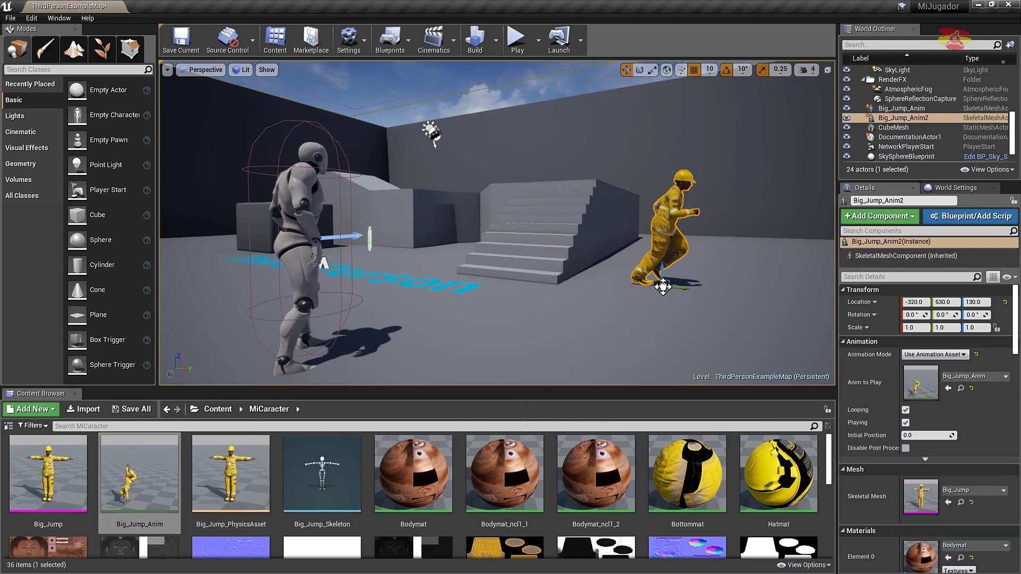
key(alt+p)
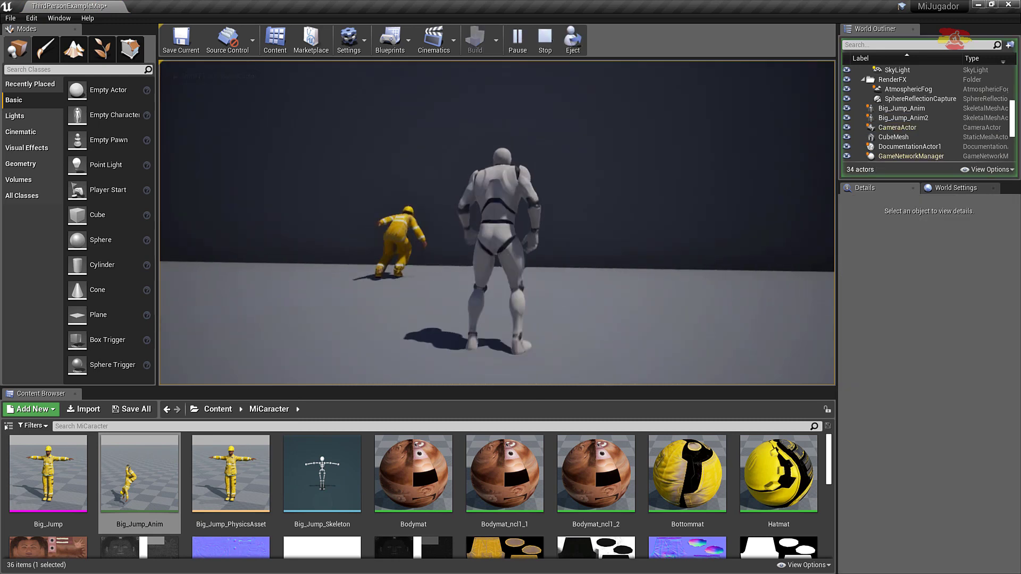
key(w)
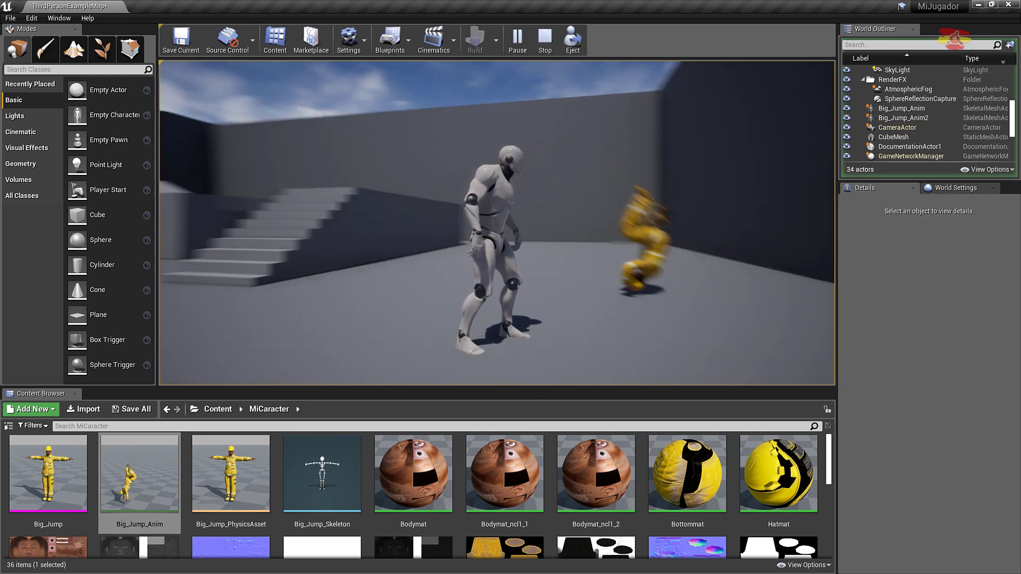
key(w)
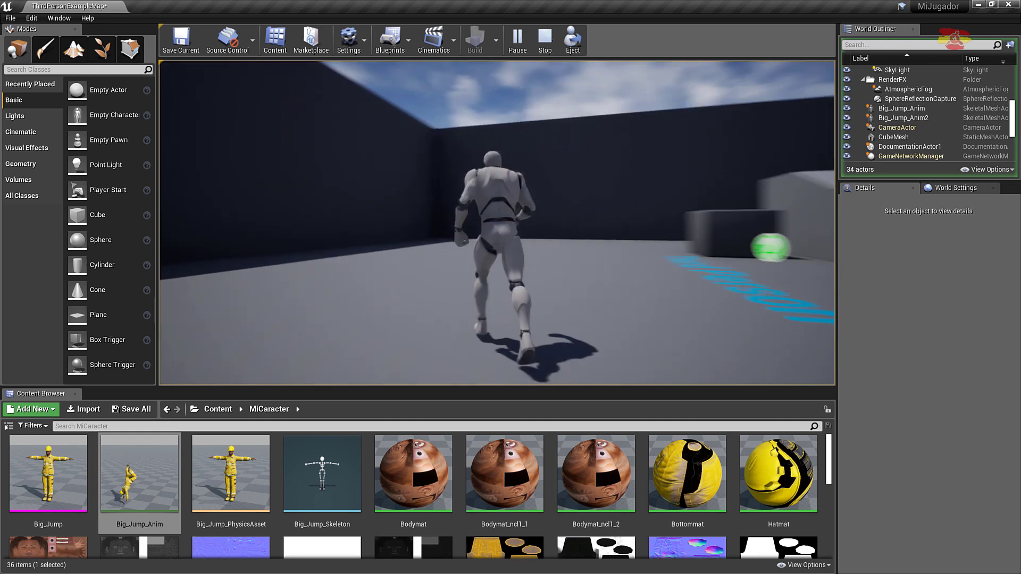
key(w)
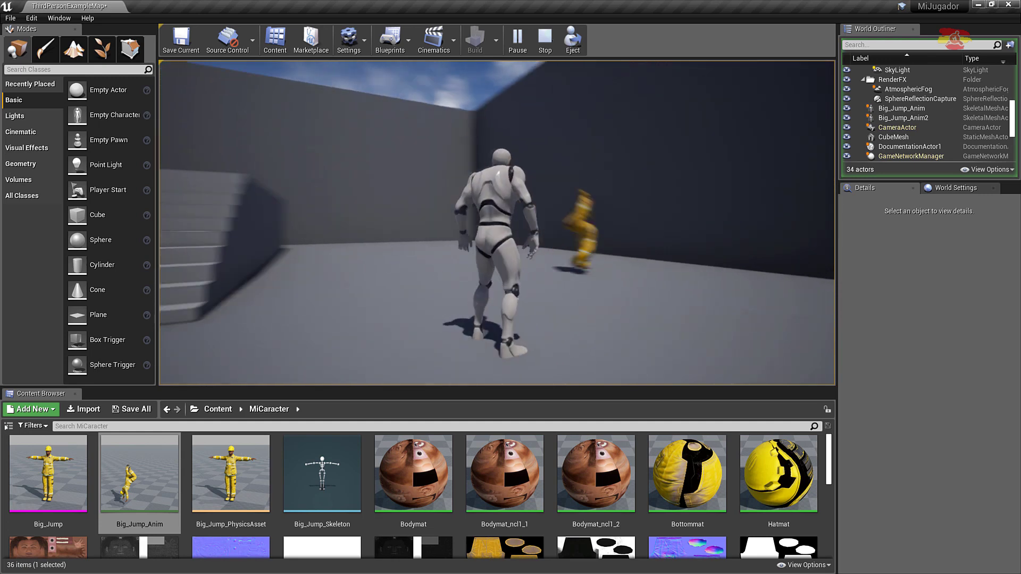
click(218, 409)
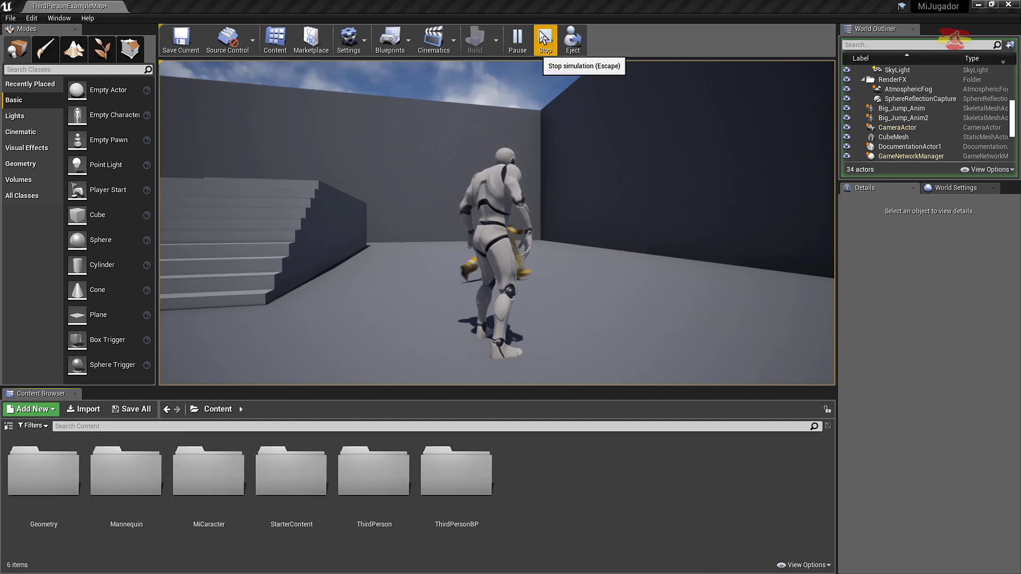
click(545, 40)
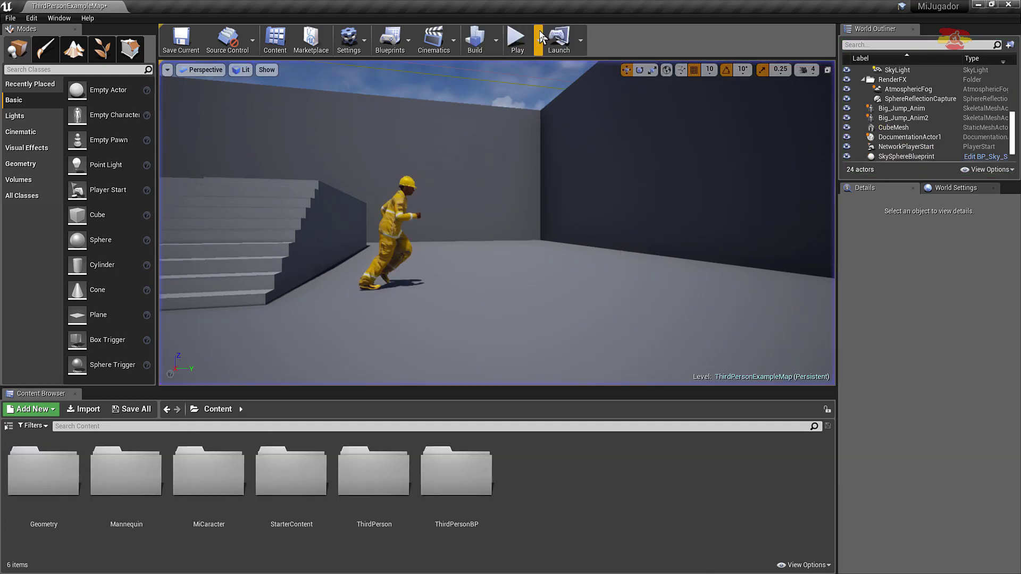
- Browse the Mannequin folders and select UE4_Mannequin_Skeleton in Character/Mesh
double_click(127, 479)
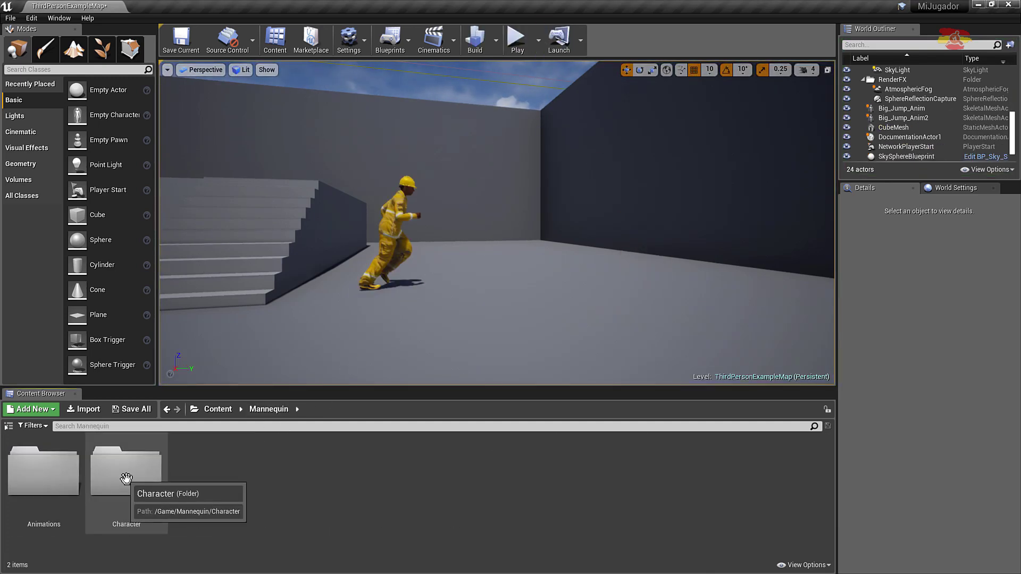
double_click(44, 475)
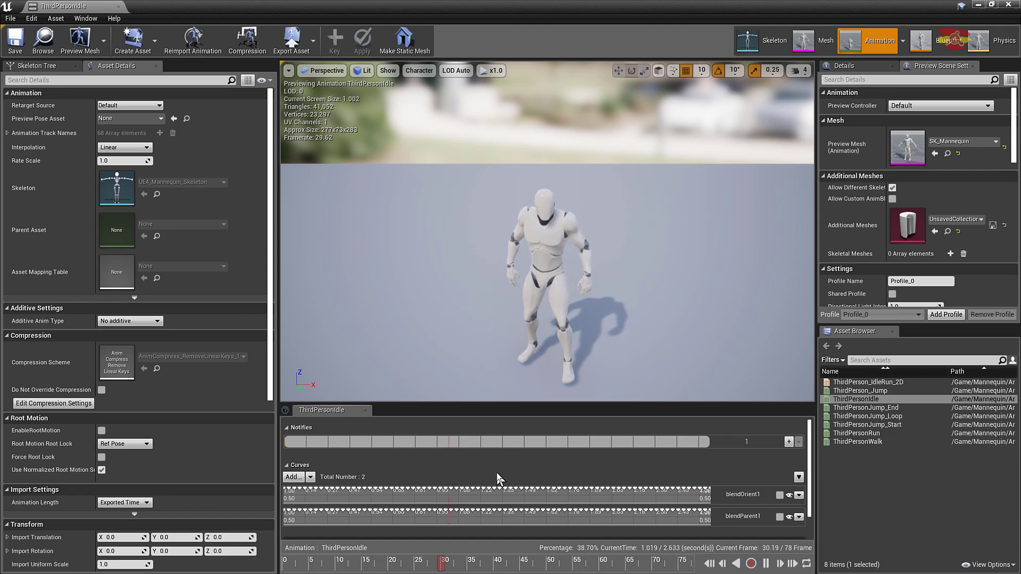
click(1008, 4)
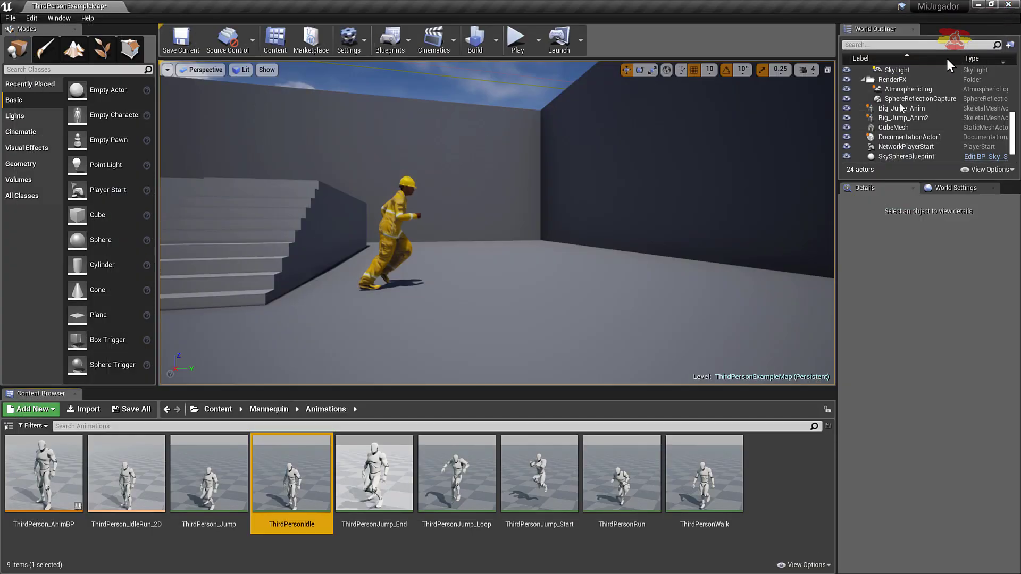
click(269, 409)
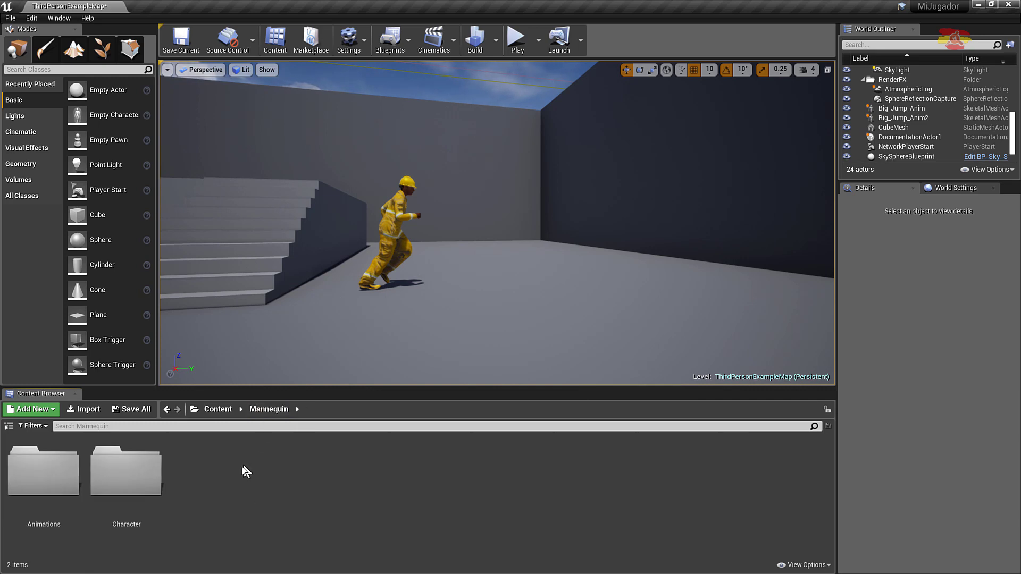
click(321, 420)
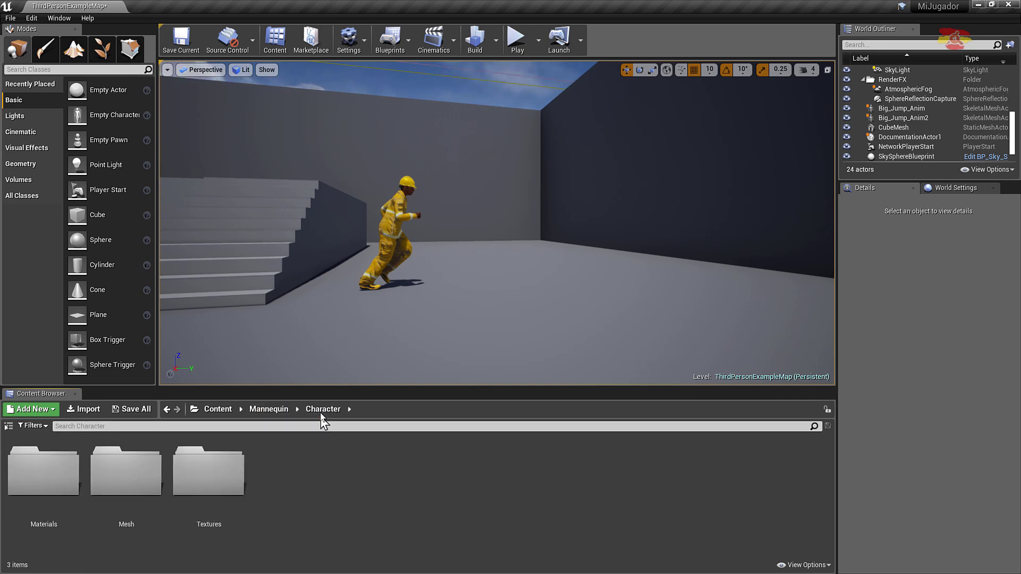
double_click(137, 473)
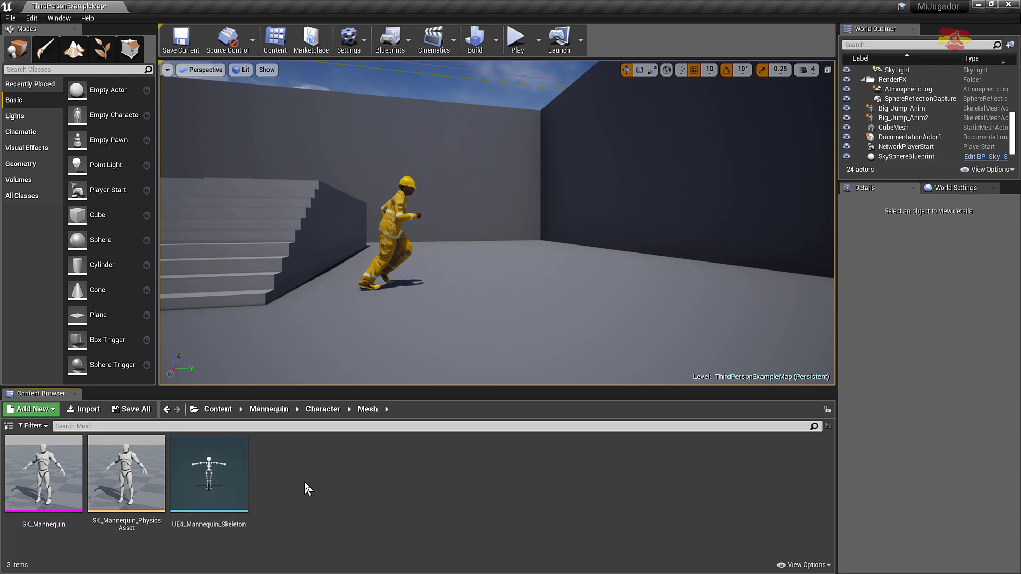
click(220, 483)
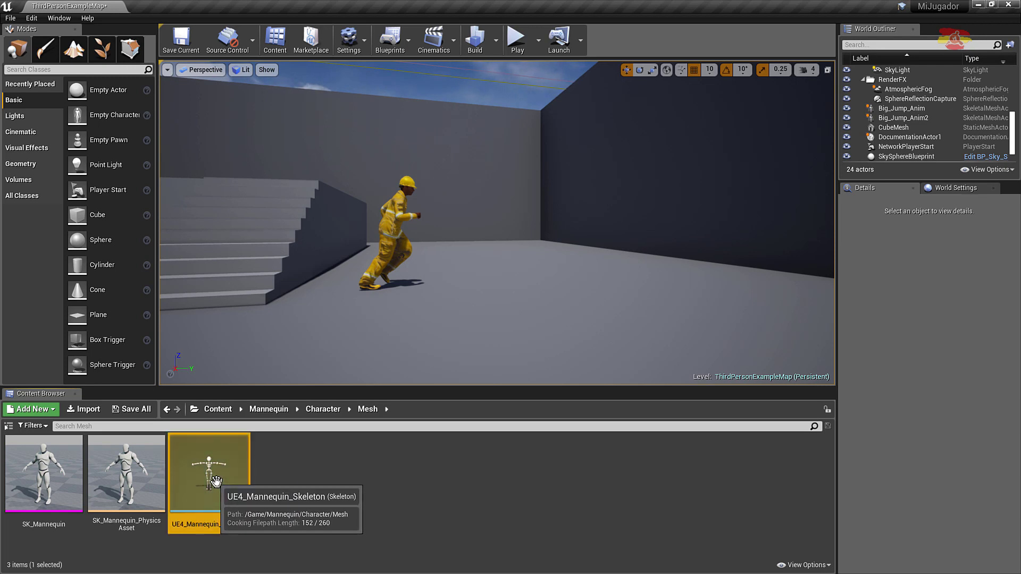
- Go back to Content, open MiCaracter and select Big_Jump_Skeleton
click(219, 409)
double_click(220, 481)
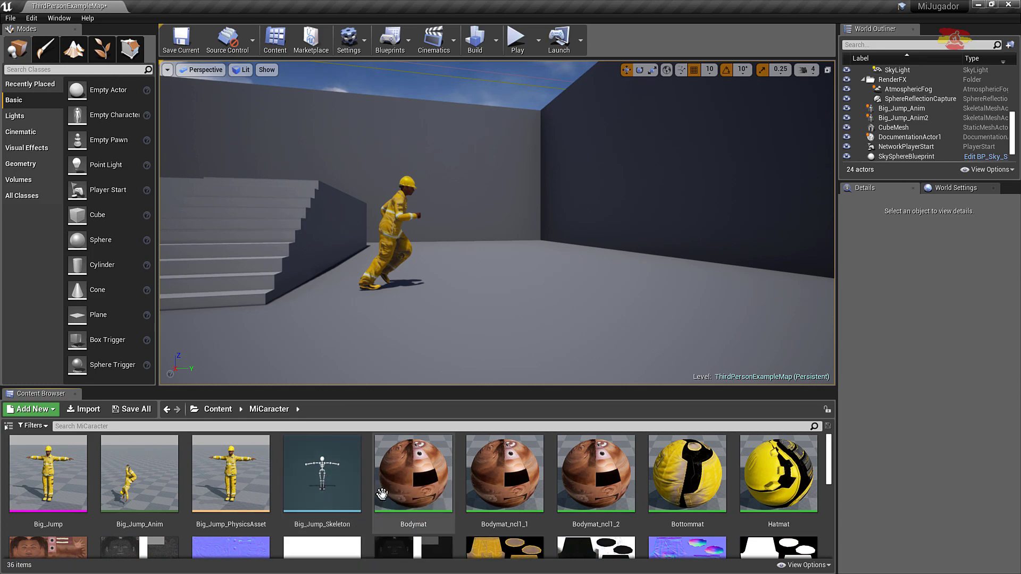
click(329, 473)
- Show all bones with bone names on Big_Jump_Skeleton and view its bone hierarchy
double_click(329, 473)
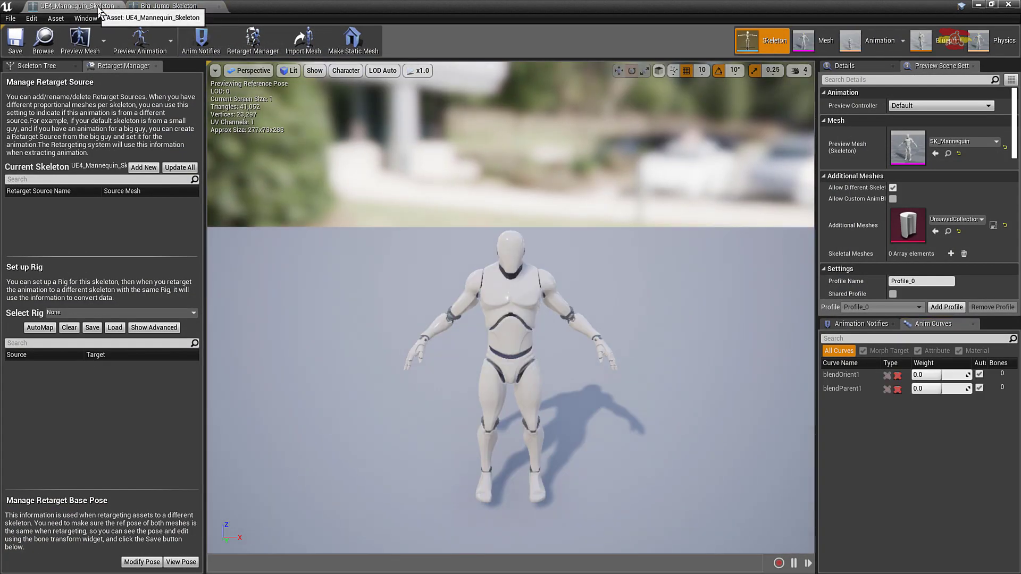
click(346, 70)
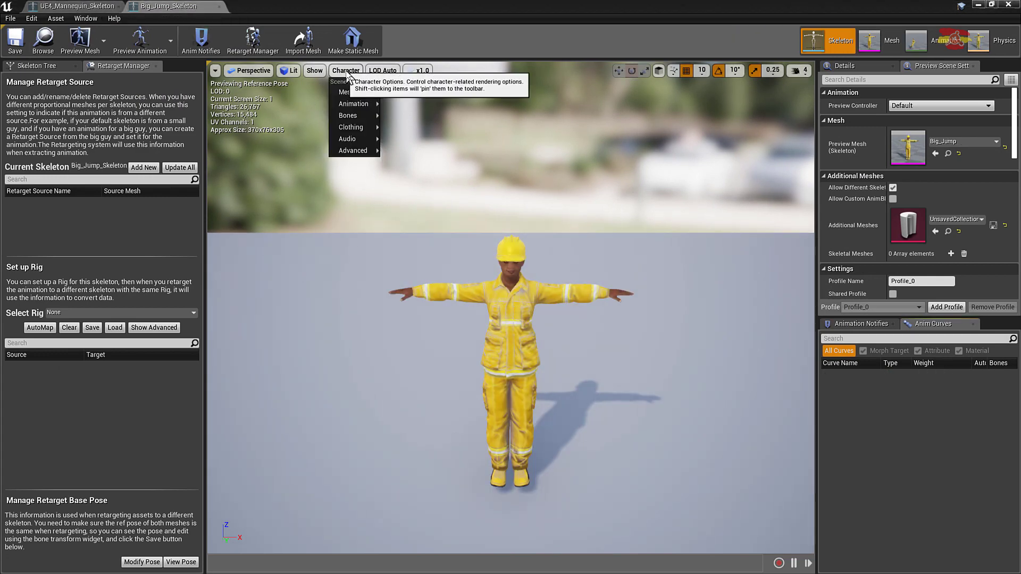
mouse_move(351, 92)
mouse_move(362, 116)
click(394, 161)
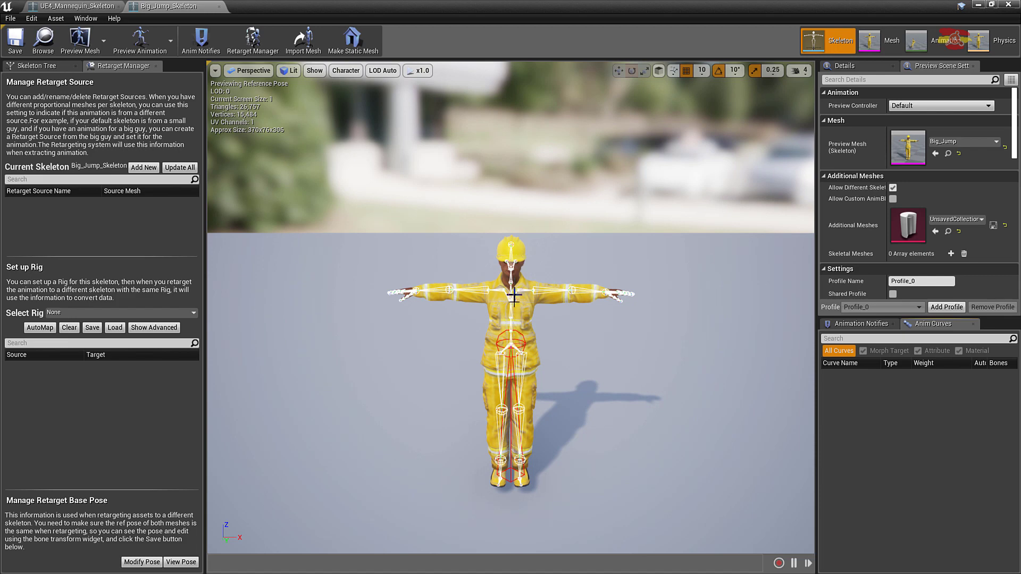
scroll(514, 296, up, 2)
scroll(601, 295, up, 3)
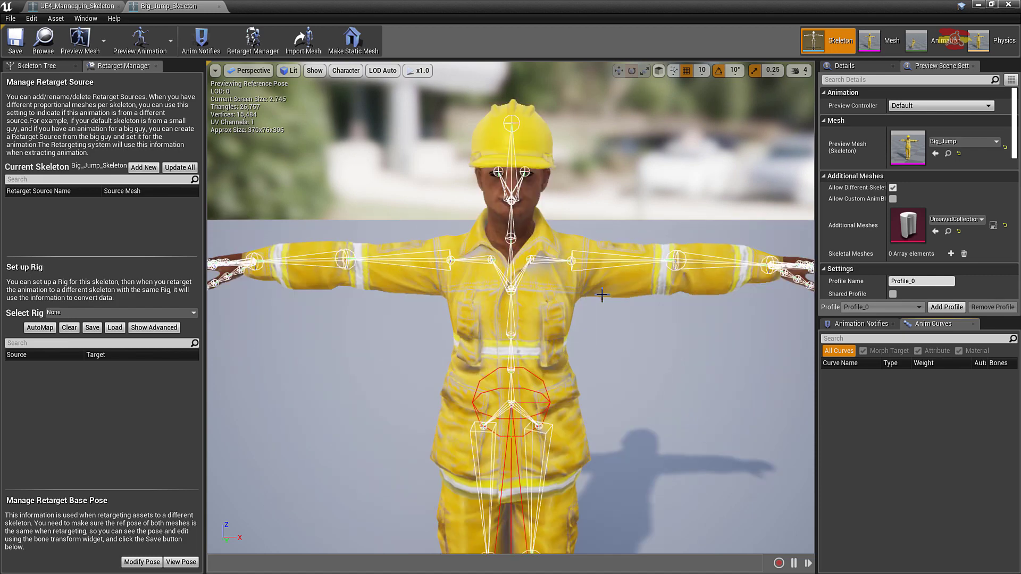
scroll(602, 295, down, 2)
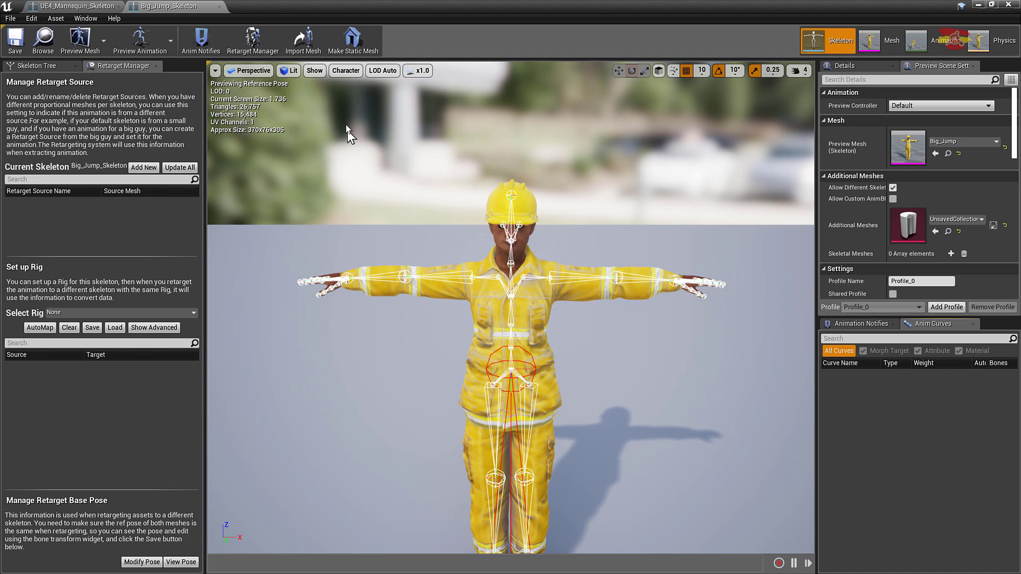
click(346, 71)
mouse_move(343, 116)
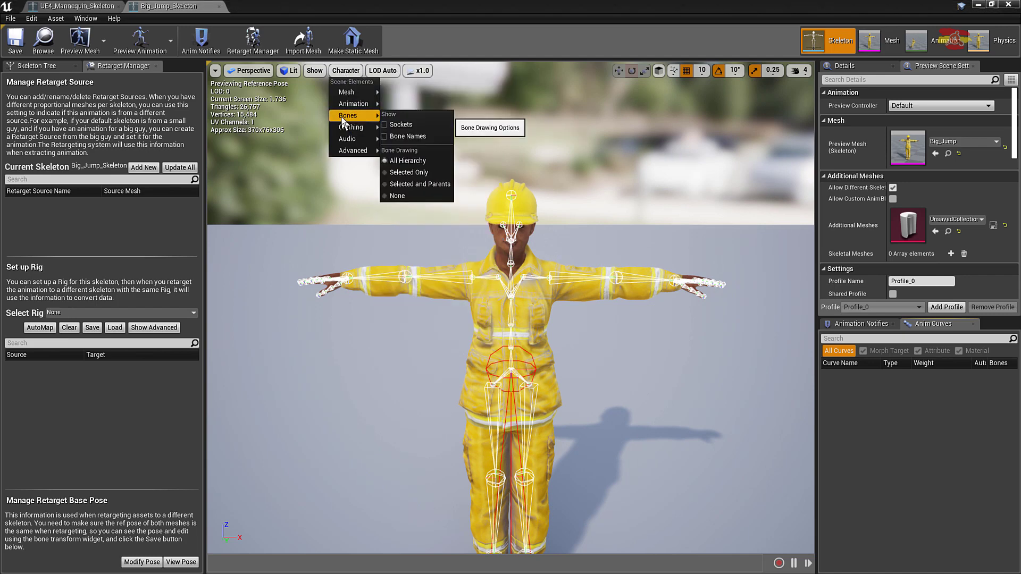
click(386, 137)
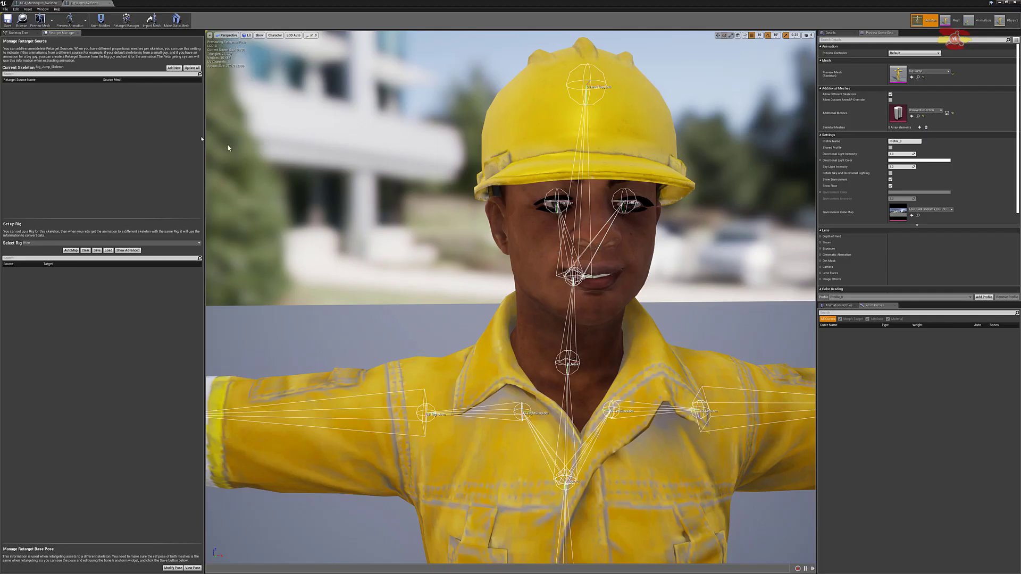
click(20, 33)
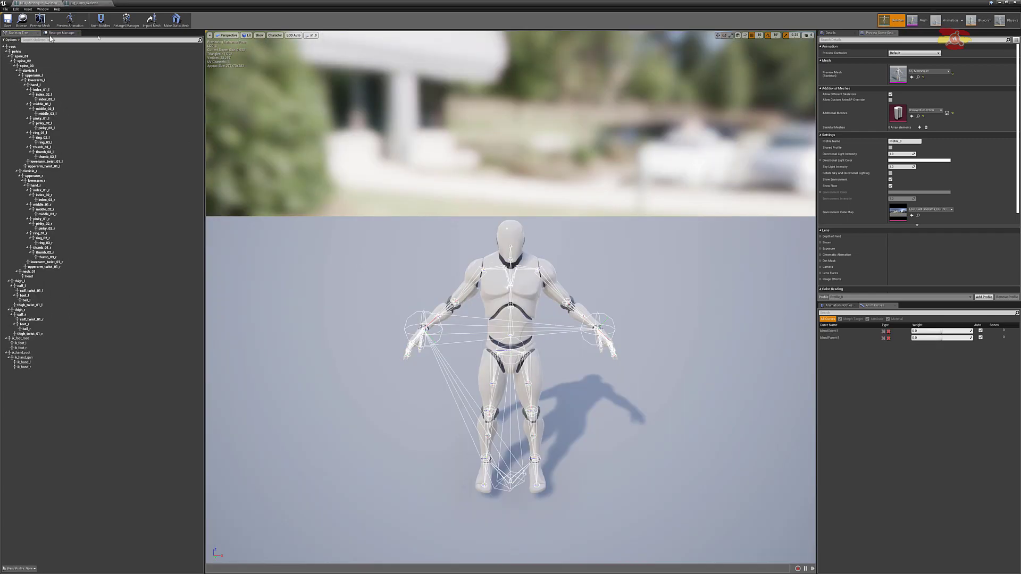
- Show all bones with bone names on the mannequin skeleton too
click(275, 36)
mouse_move(281, 59)
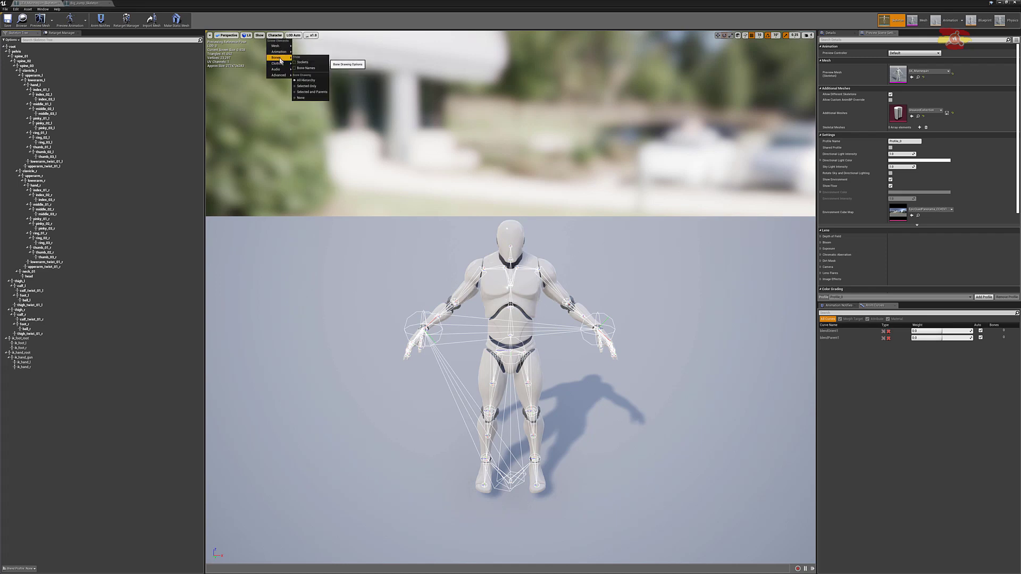
click(307, 80)
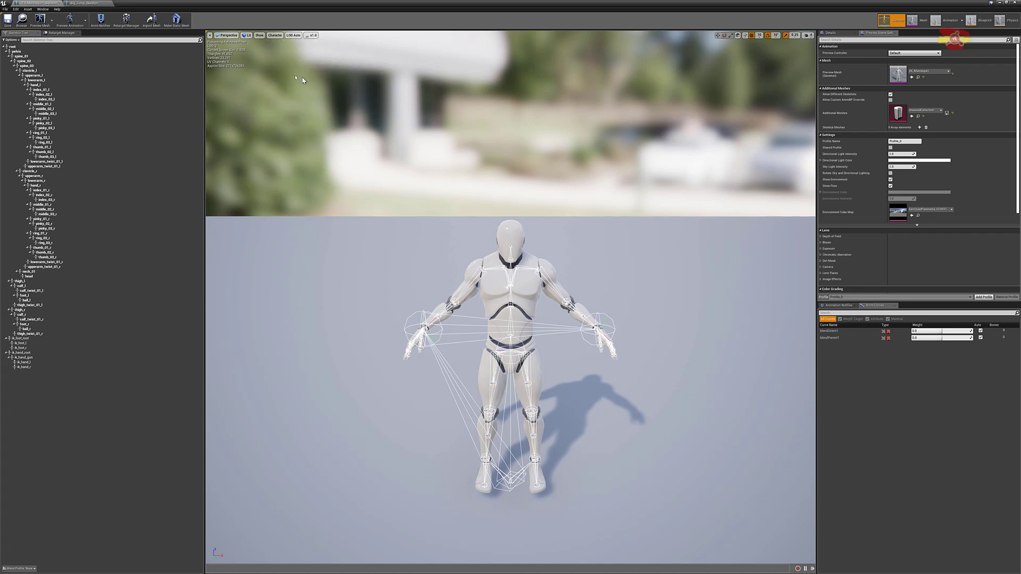
click(275, 35)
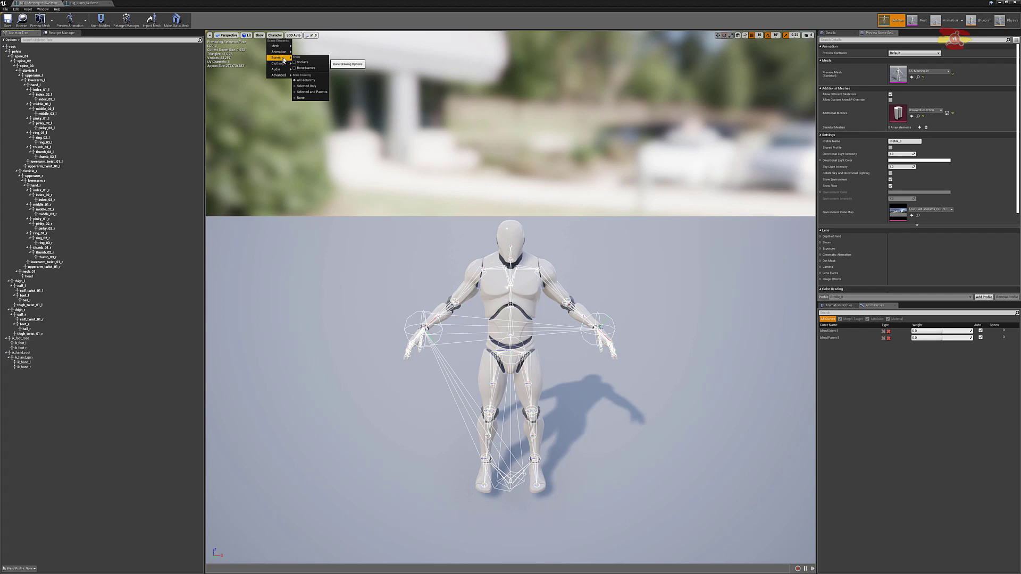
click(303, 68)
scroll(505, 242, up, 3)
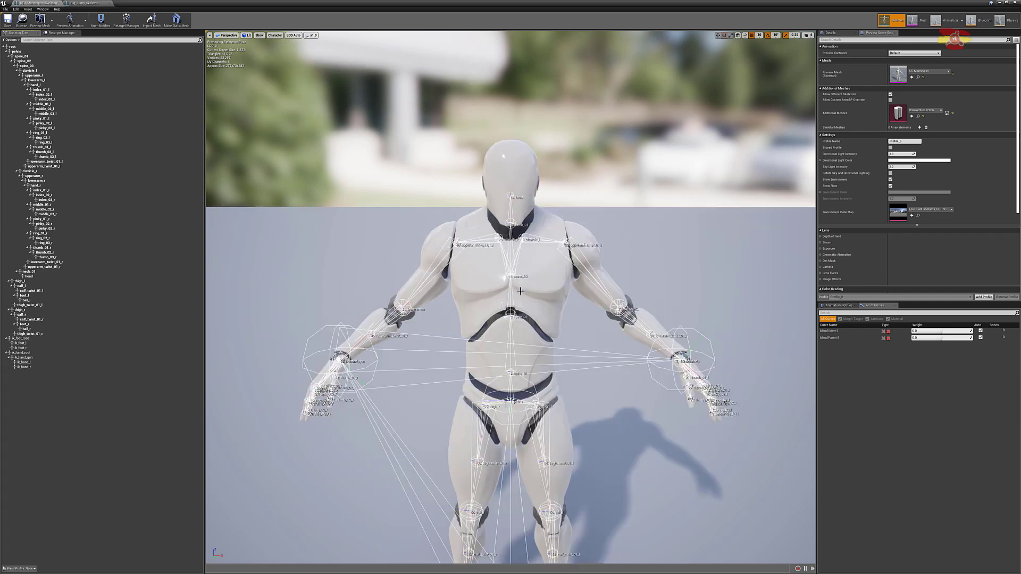
scroll(579, 151, up, 4)
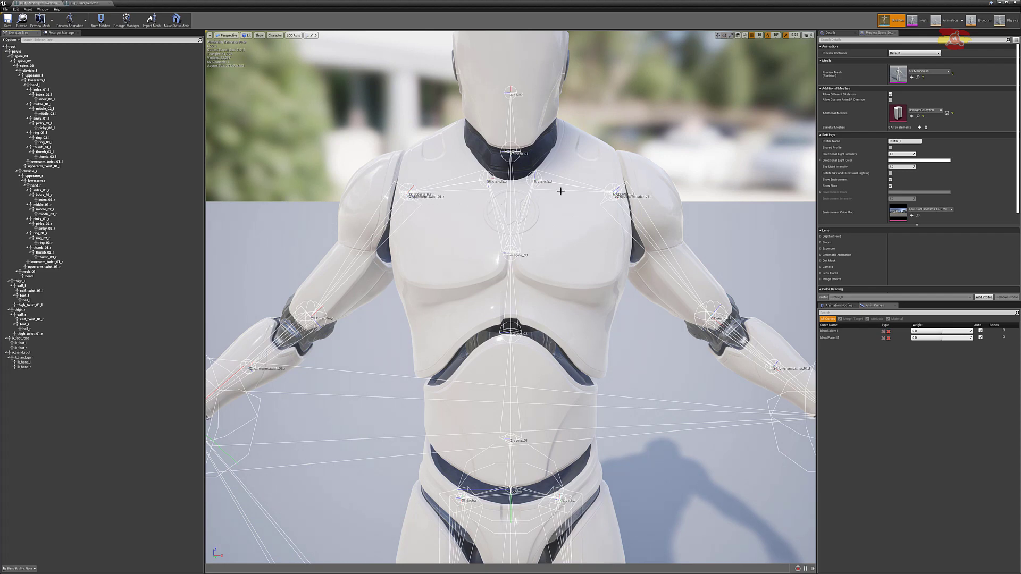
- Switch between the Big_Jump and mannequin skeleton tabs to compare their bones
click(96, 3)
click(51, 4)
click(76, 5)
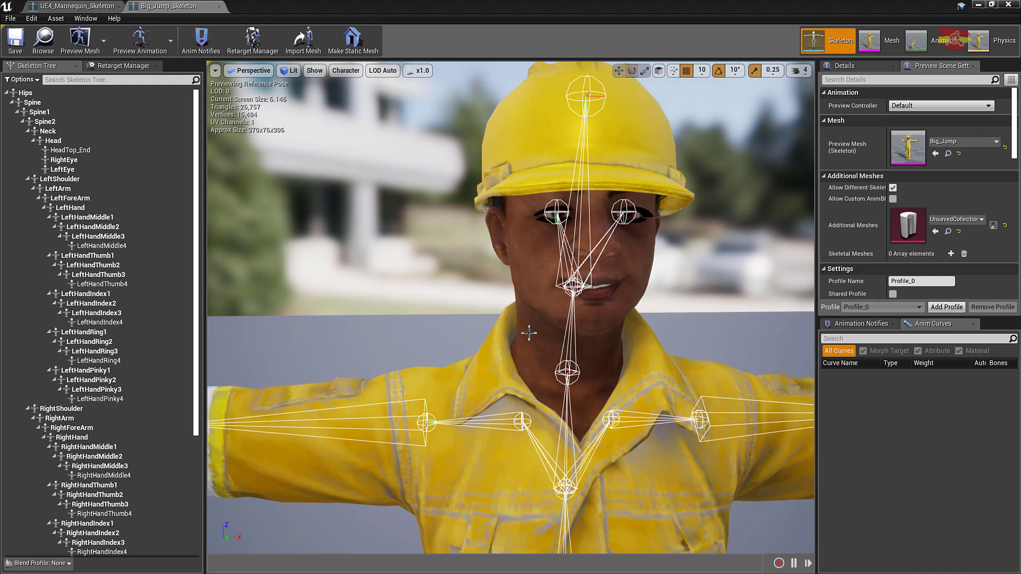
click(80, 6)
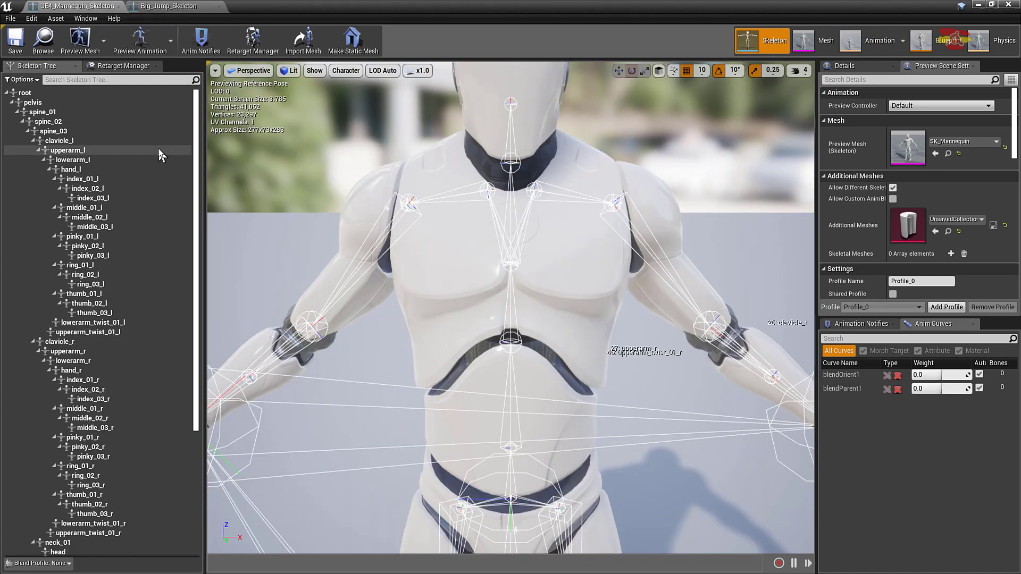
- Assign the Humanoid rig to UE4_Mannequin_Skeleton in Retarget Manager and save it
click(113, 69)
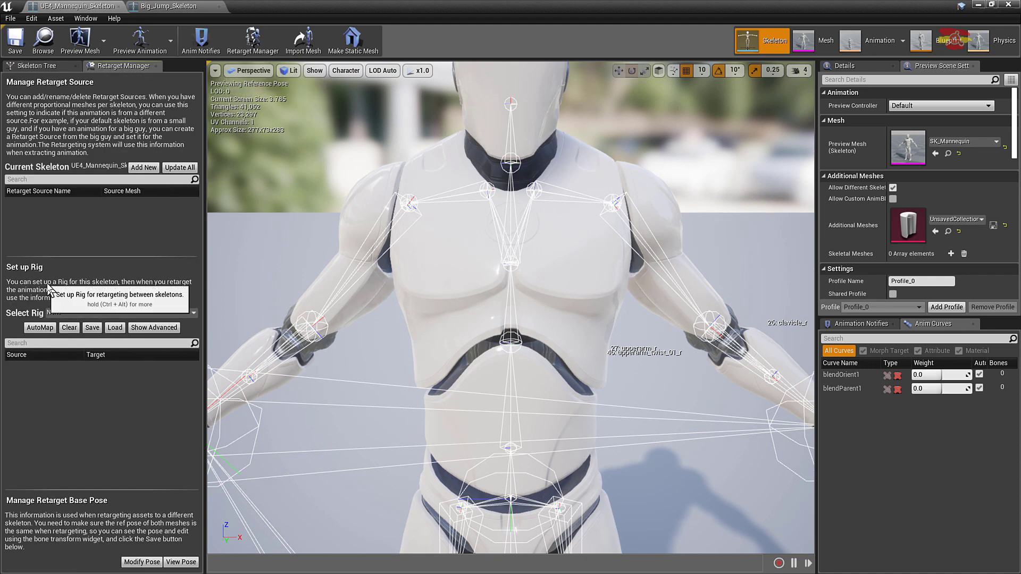
click(79, 313)
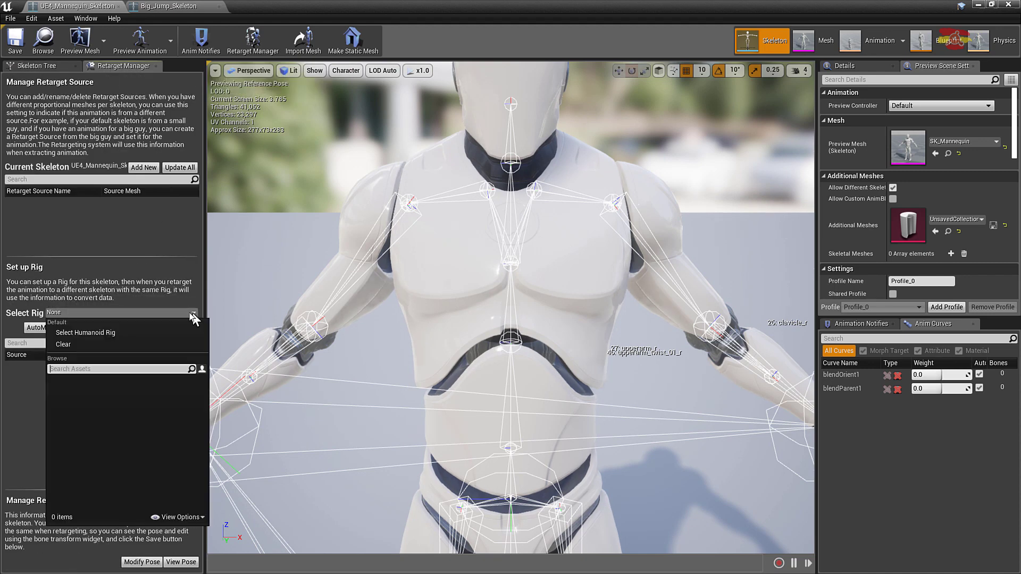
click(89, 331)
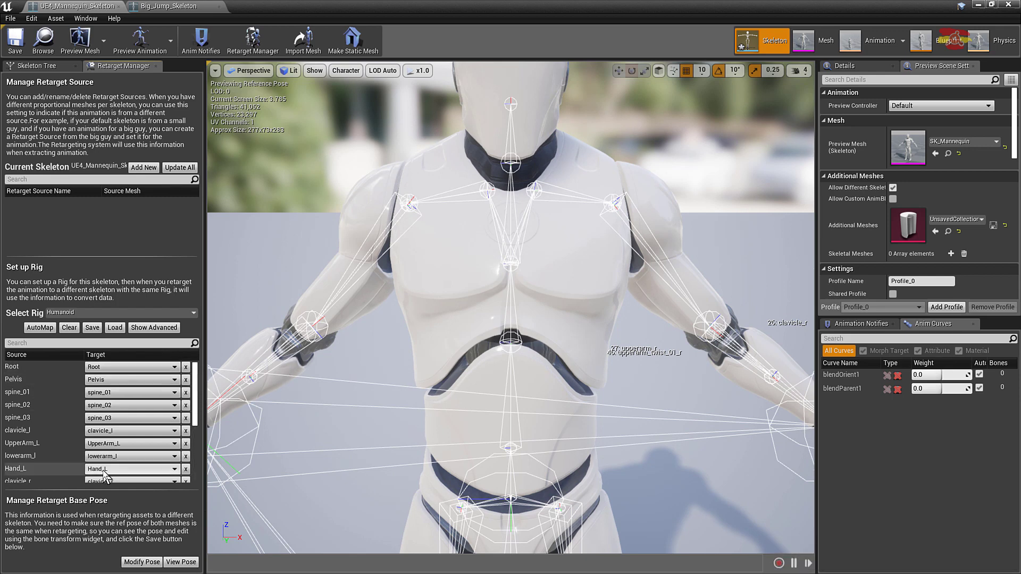
click(16, 49)
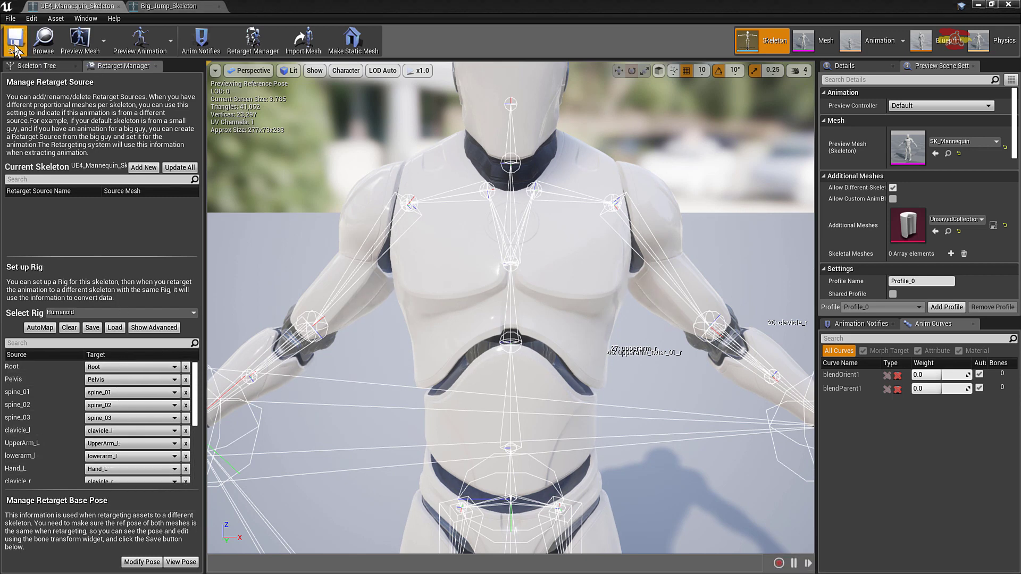
click(168, 6)
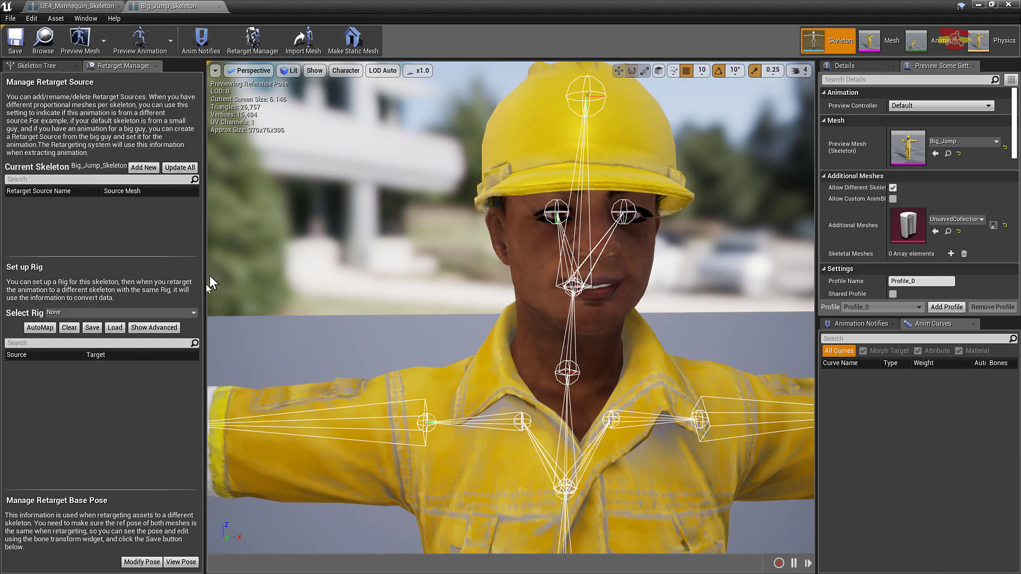
- Assign the Humanoid rig to Big_Jump_Skeleton and review its body bone mappings like Pelvis→Hips
click(121, 313)
click(80, 341)
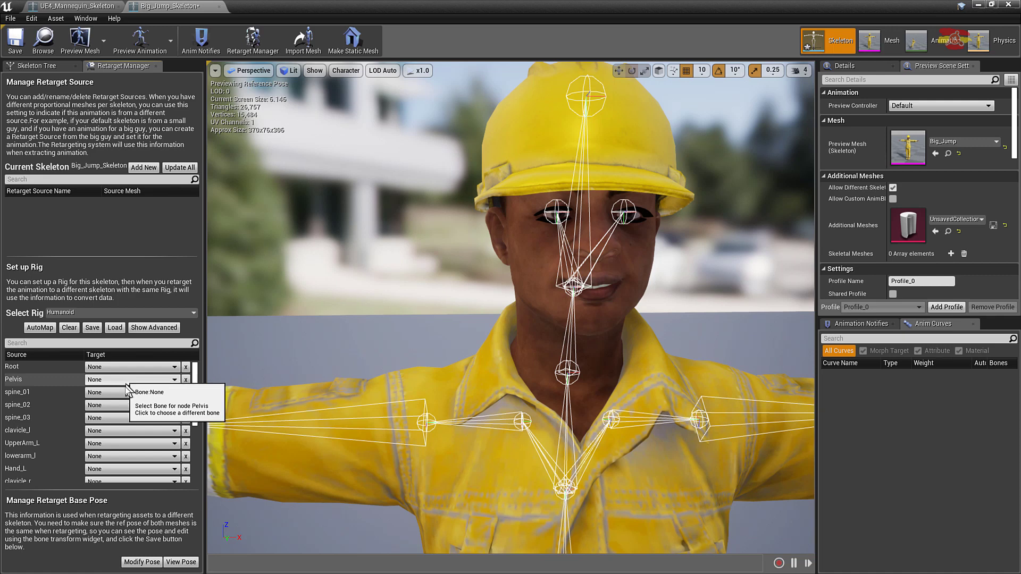
click(174, 379)
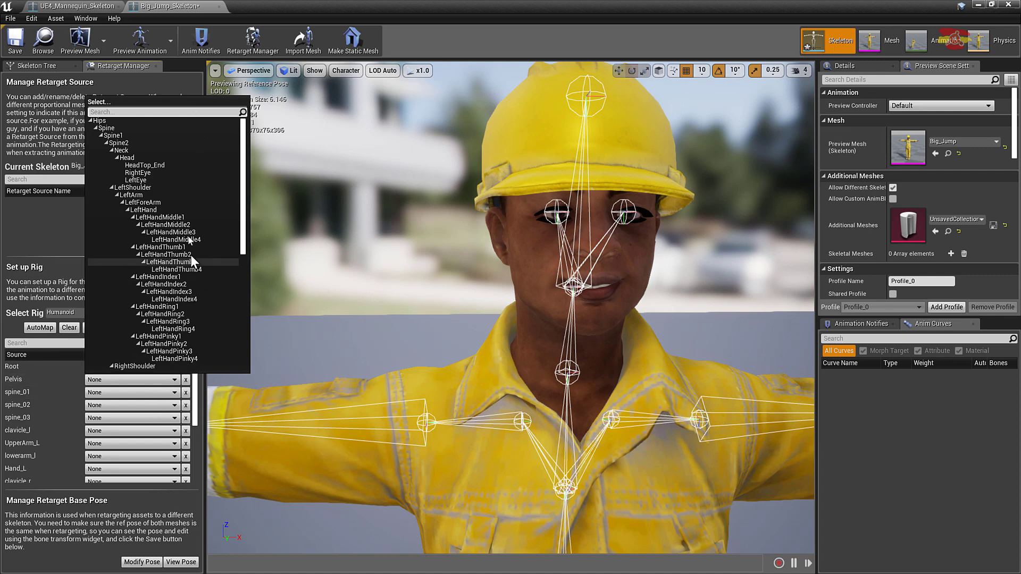
click(174, 84)
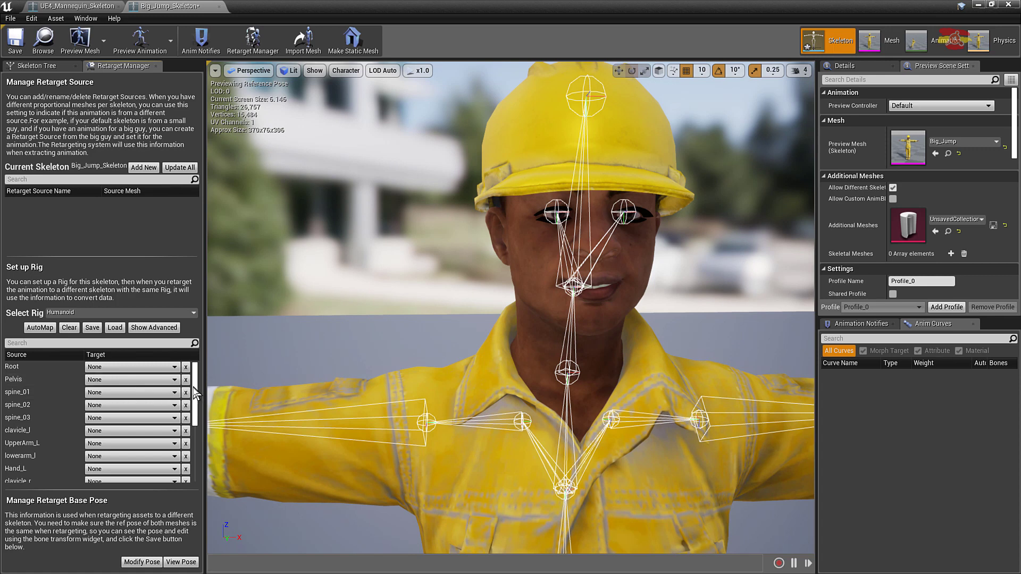
drag(195, 393, 200, 388)
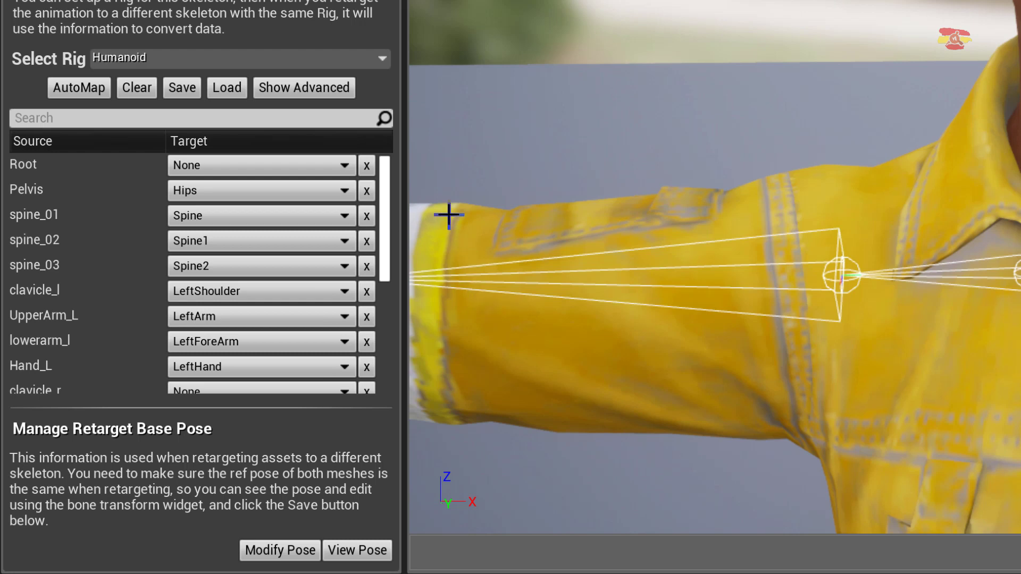
scroll(256, 178, down, 5)
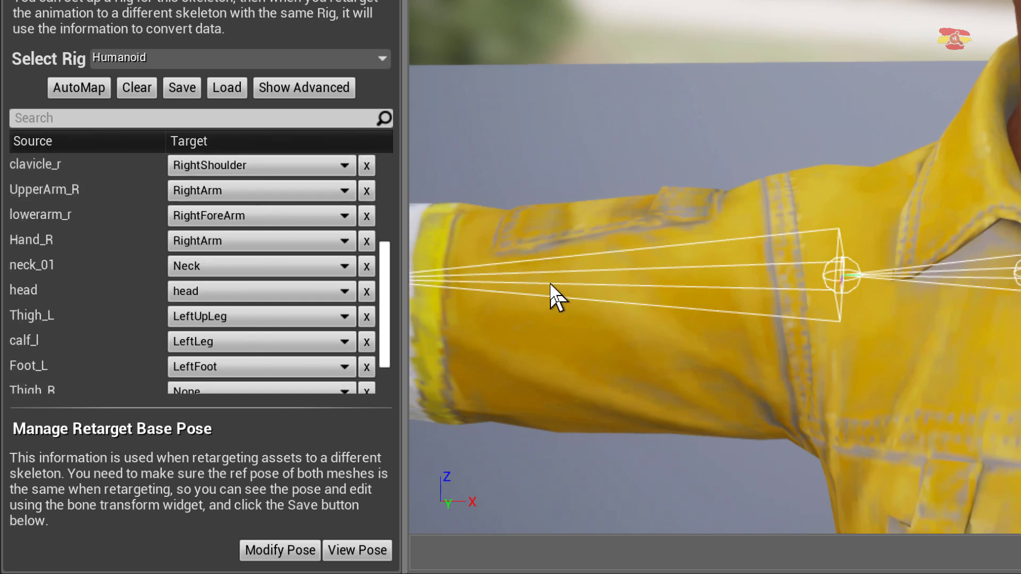
scroll(313, 383, down, 2)
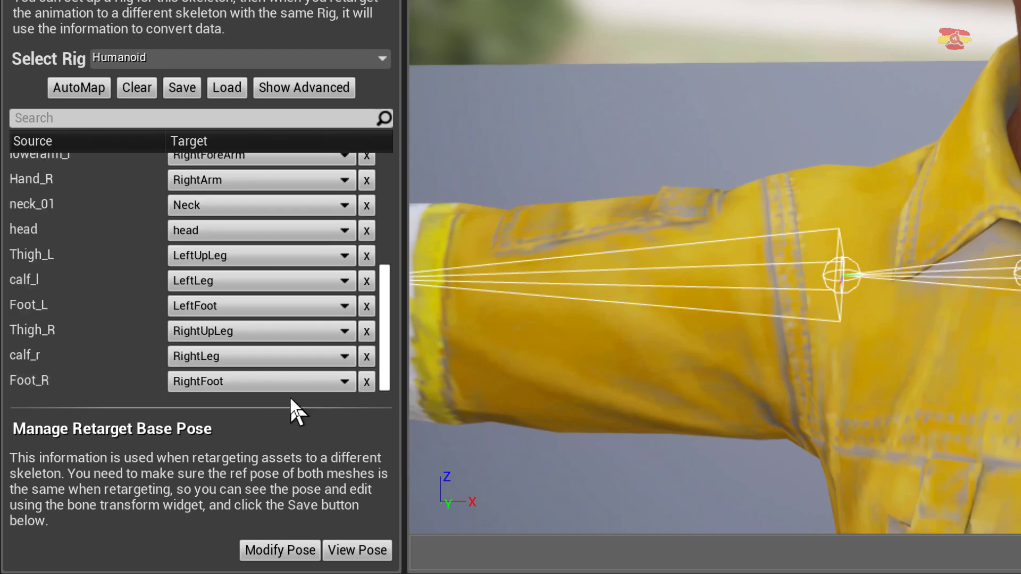
drag(388, 343, 388, 221)
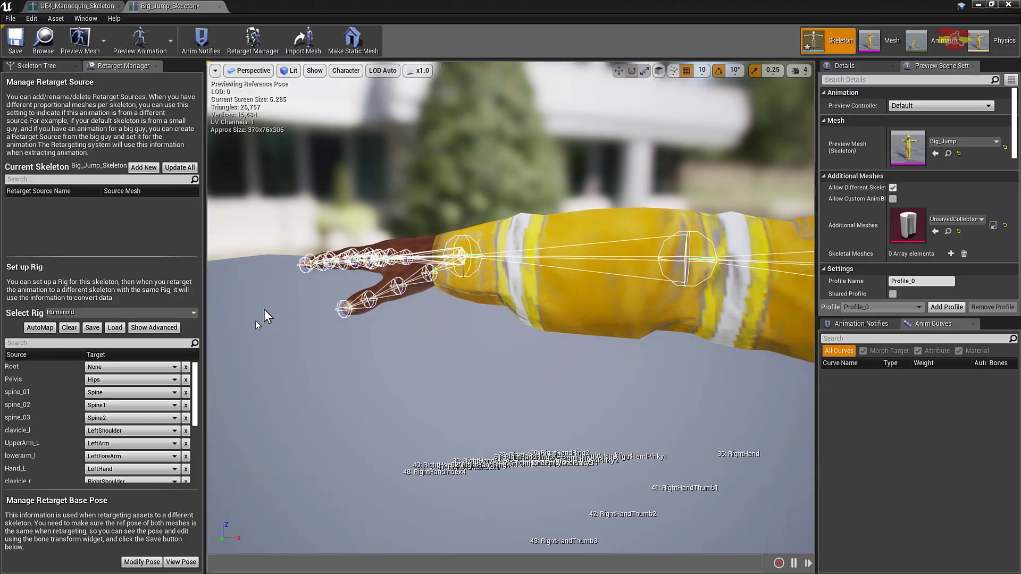
- Show the advanced finger mappings, review index_01_l's targets, then return to the mannequin skeleton
click(155, 326)
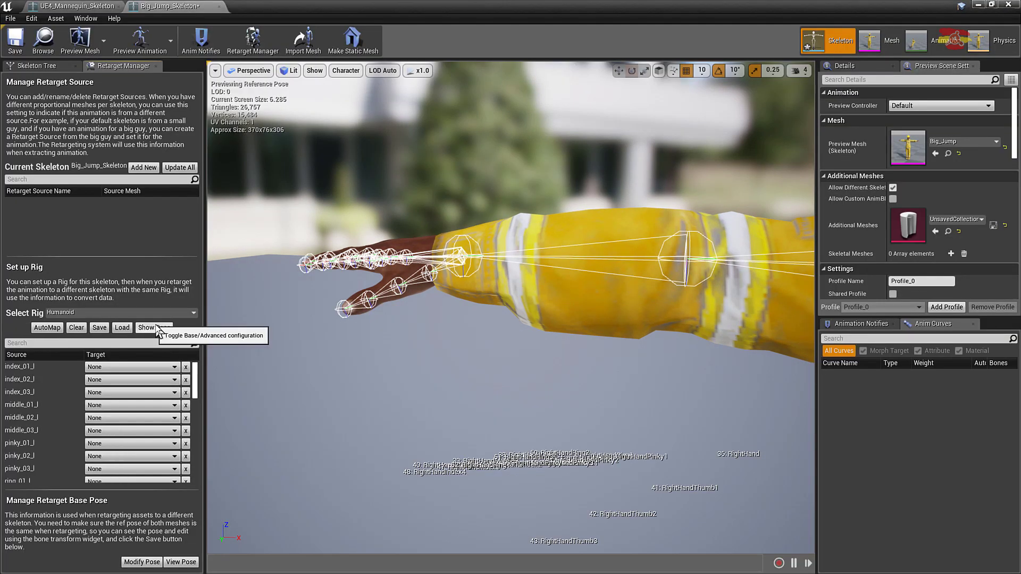
click(154, 328)
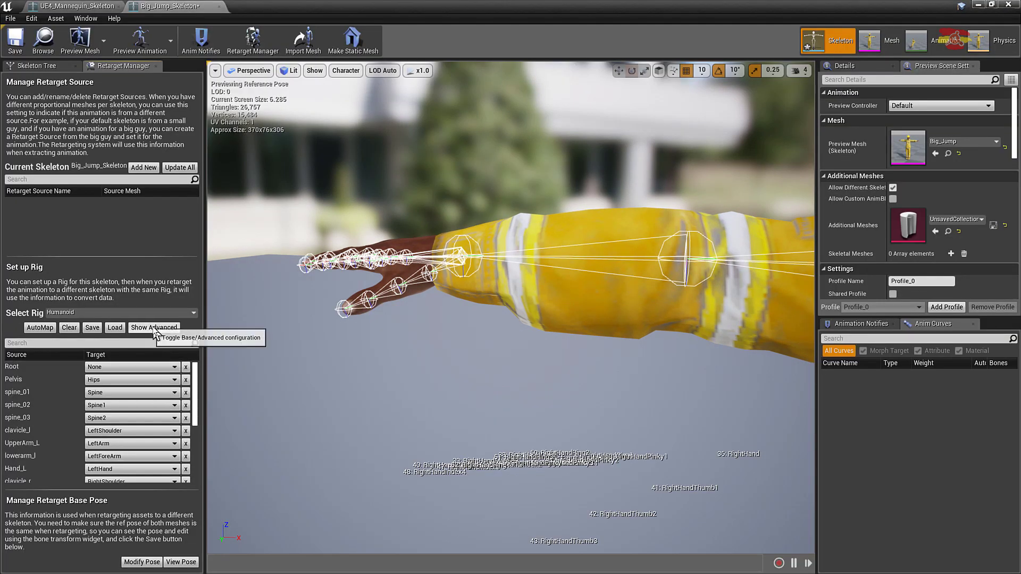
click(154, 328)
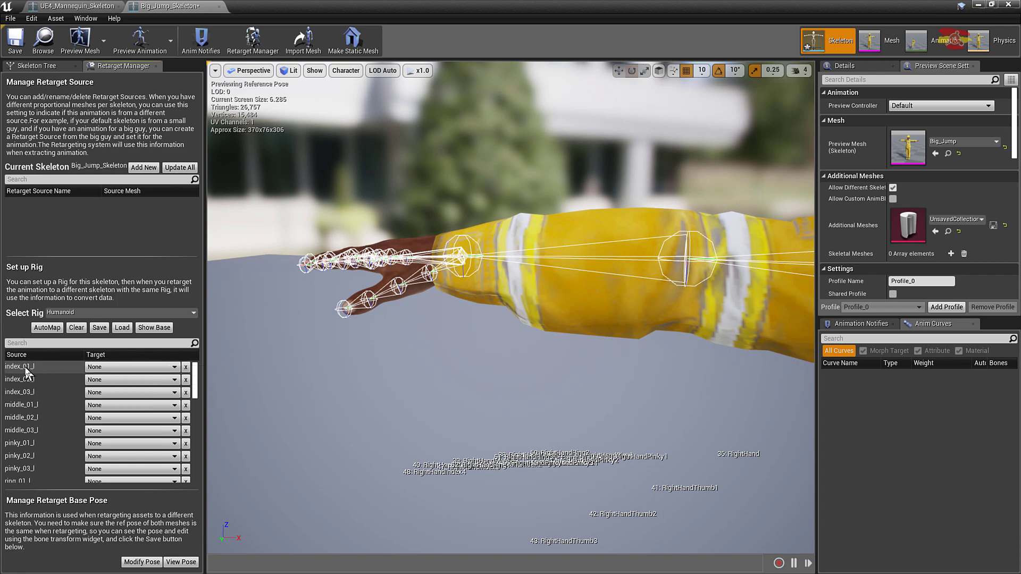
click(98, 371)
click(100, 372)
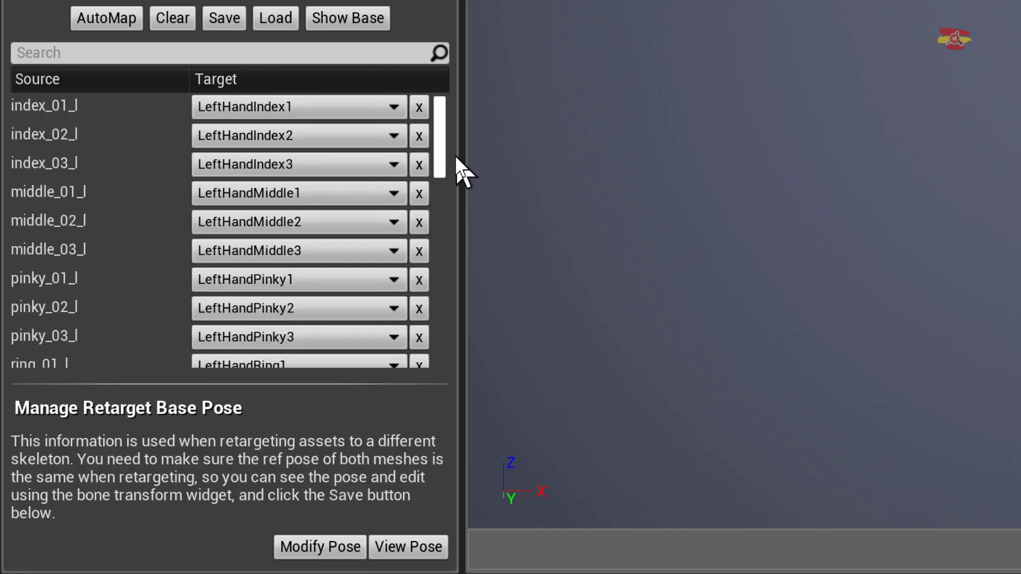
drag(441, 154, 440, 188)
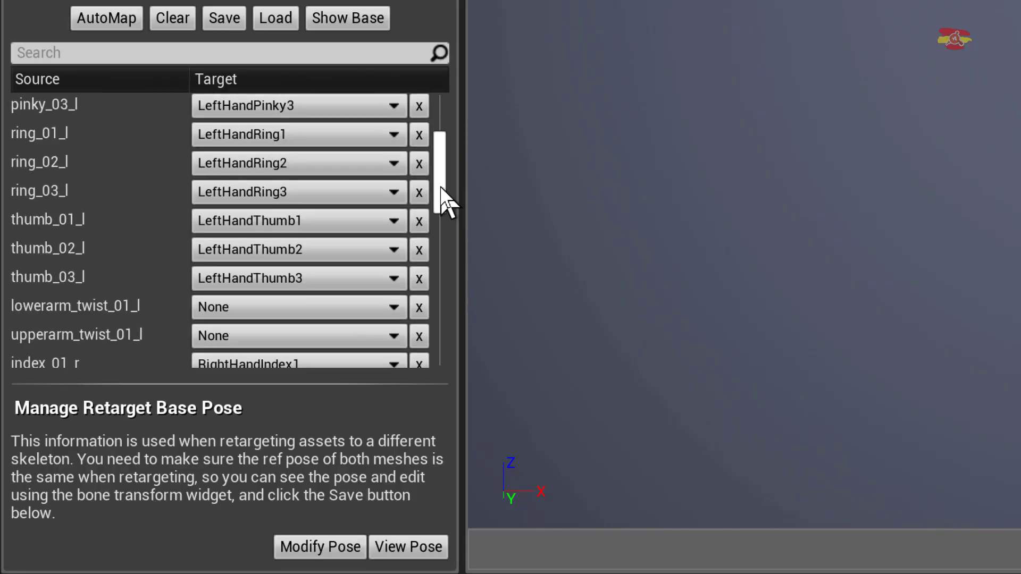
drag(442, 187, 438, 274)
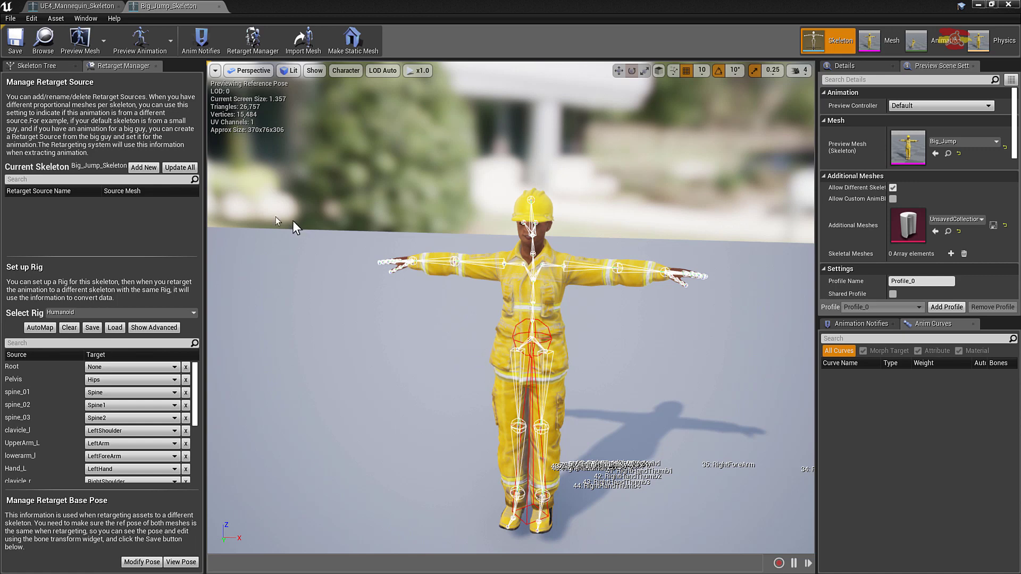
click(66, 7)
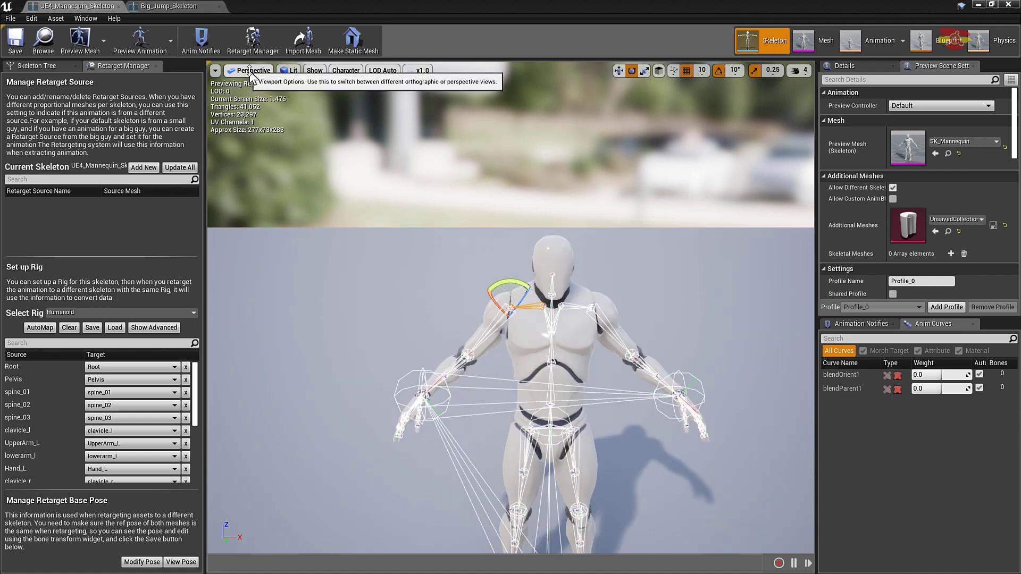
- In Front wireframe view, rotate the Mannequin's clavicles to raise both arms level
click(250, 70)
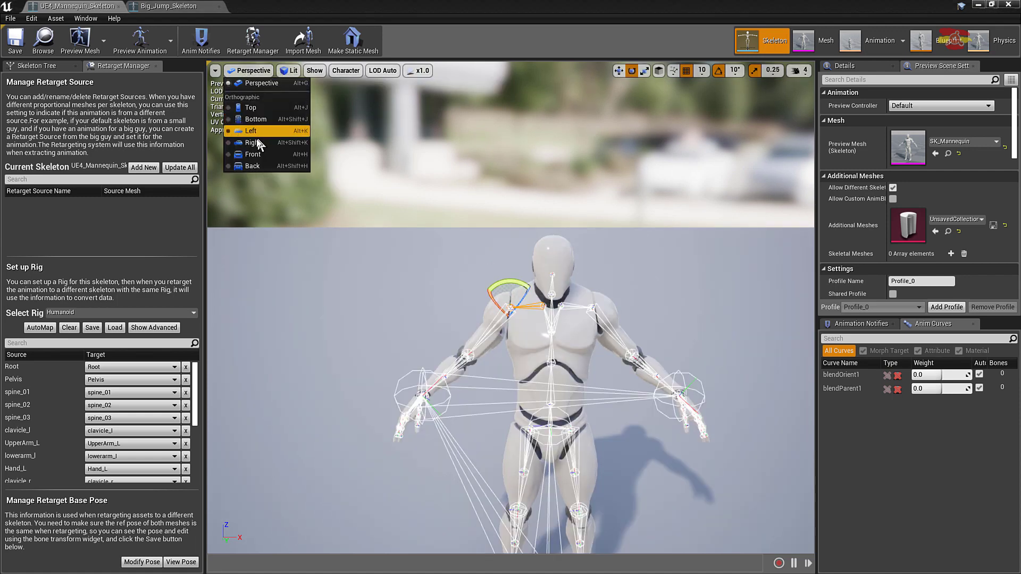
click(252, 155)
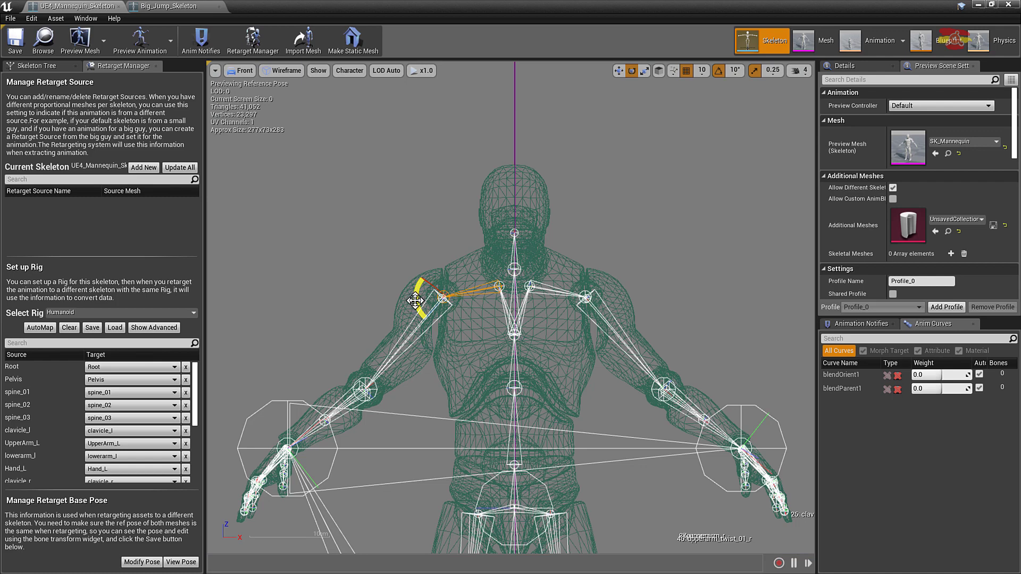
mouse_move(415, 301)
mouse_down()
mouse_move(416, 322)
mouse_move(415, 298)
mouse_up()
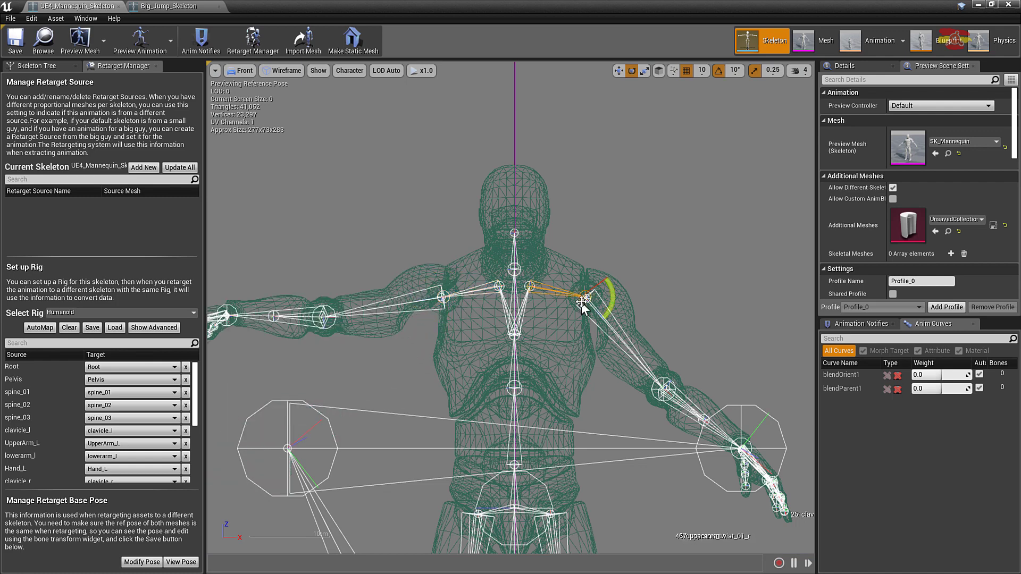
drag(612, 296, 668, 263)
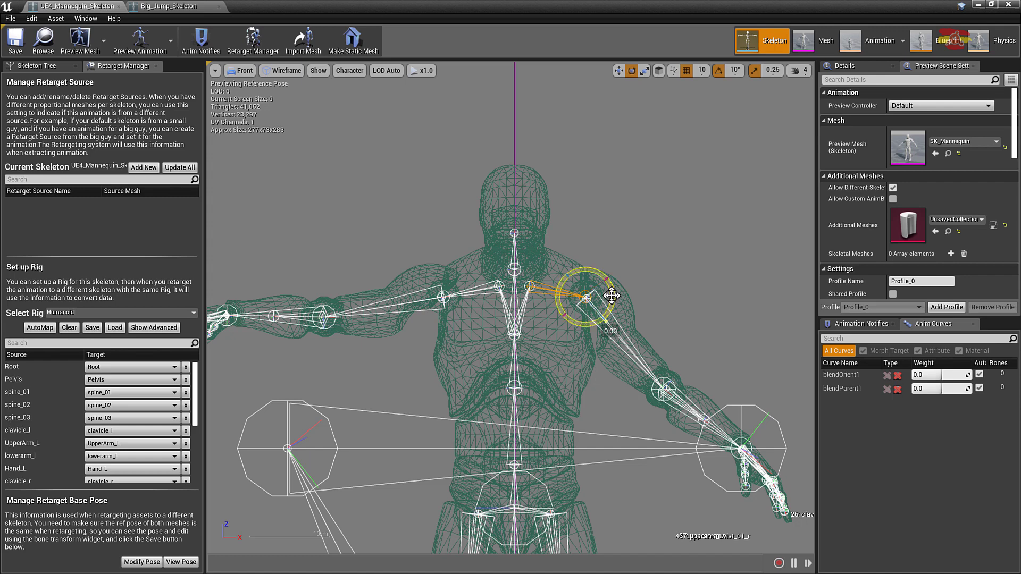
scroll(668, 264, down, 2)
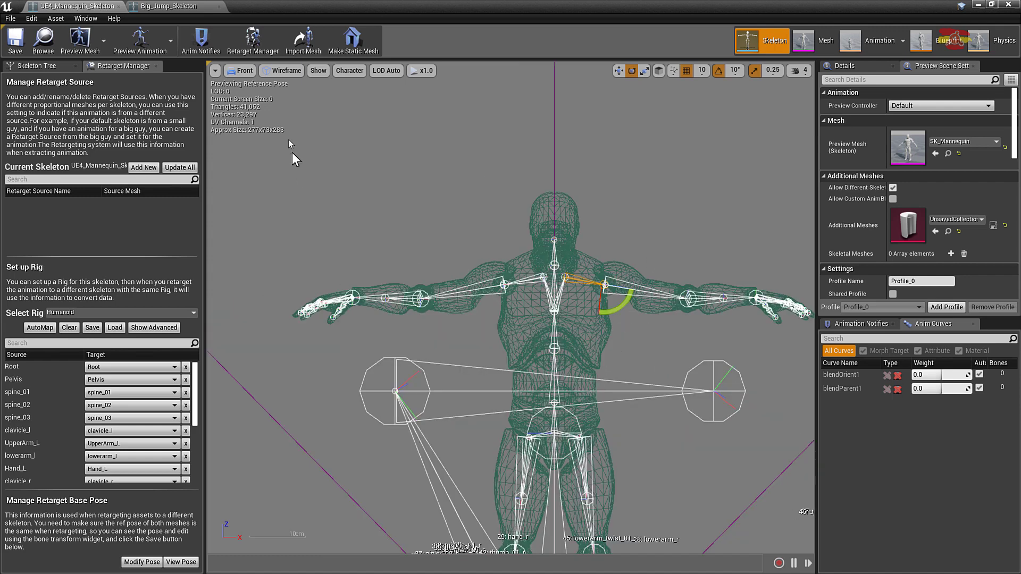
- In Top view, rotate the upper arms into line, turning the left one to 30 degrees
click(235, 72)
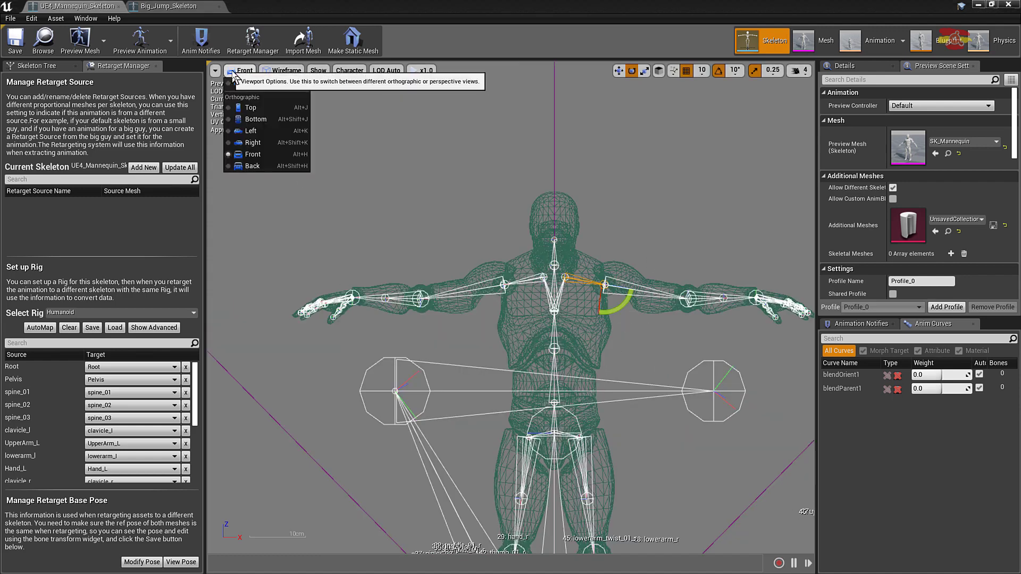
click(249, 107)
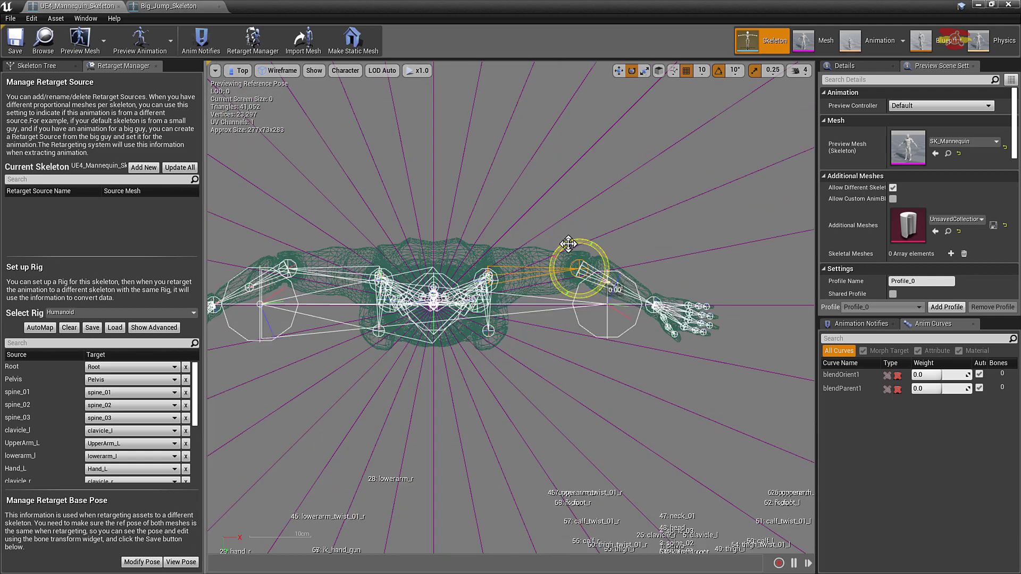
drag(569, 243, 592, 274)
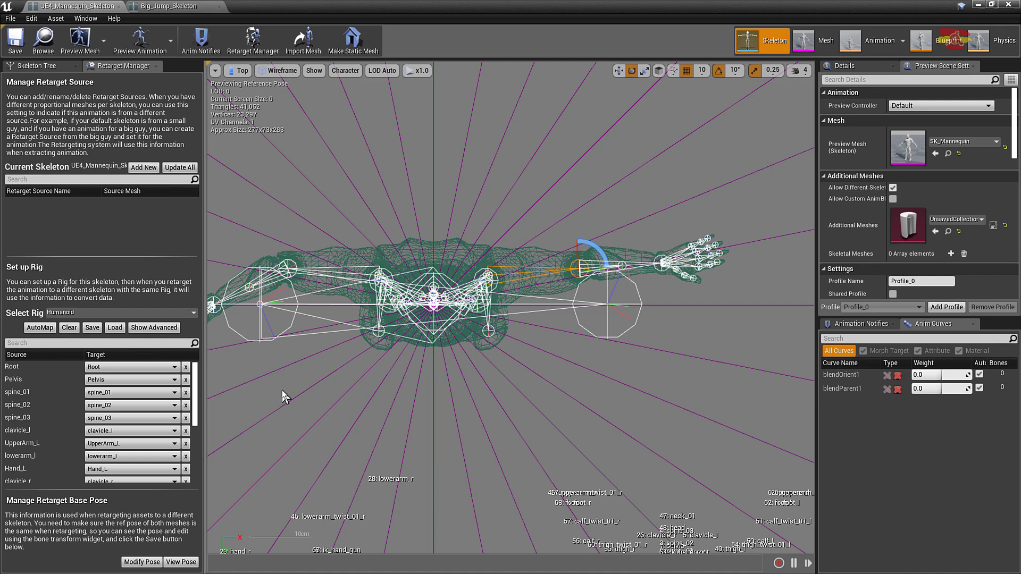
right_drag(284, 396, 376, 362)
click(380, 234)
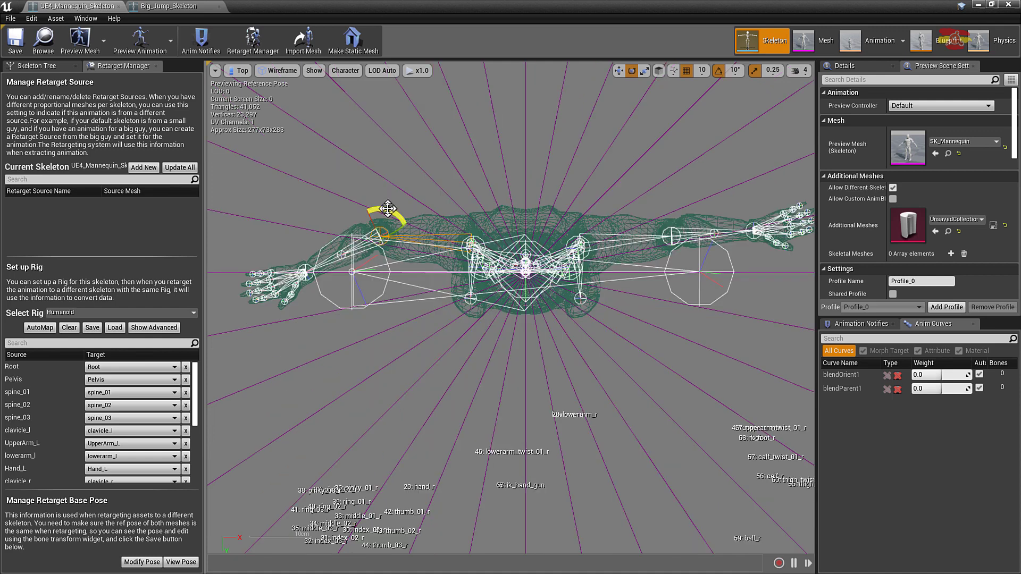
drag(388, 209, 407, 229)
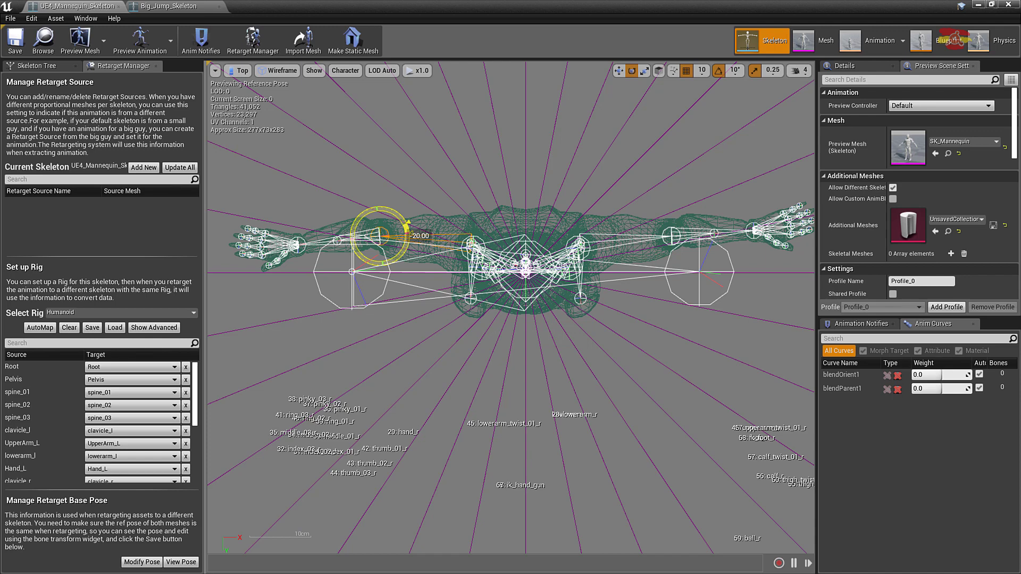
drag(408, 223, 409, 227)
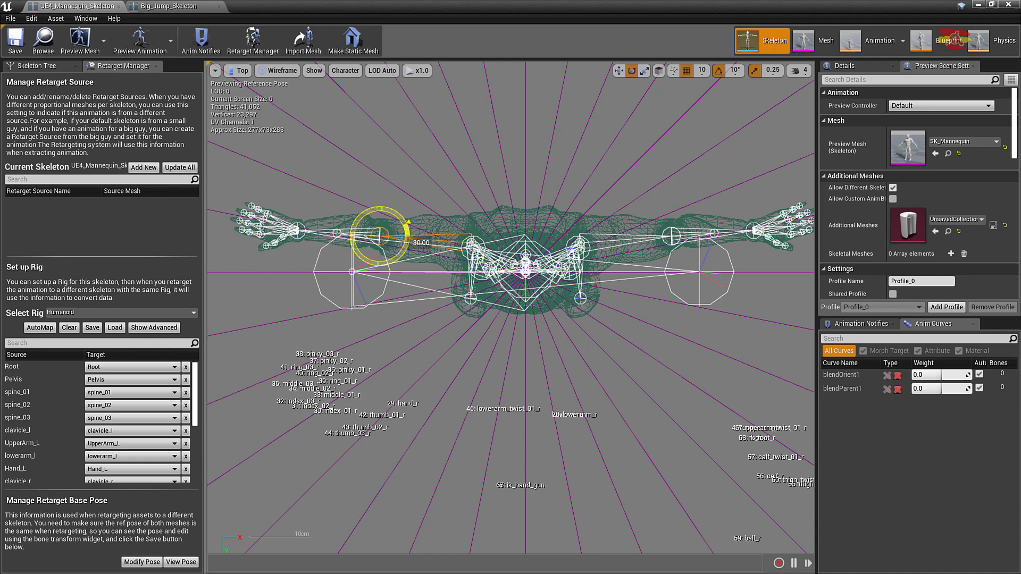
- Return to lit perspective and save the current arm pose as the retarget base pose
key(alt+g)
key(alt+4)
scroll(607, 346, down, 5)
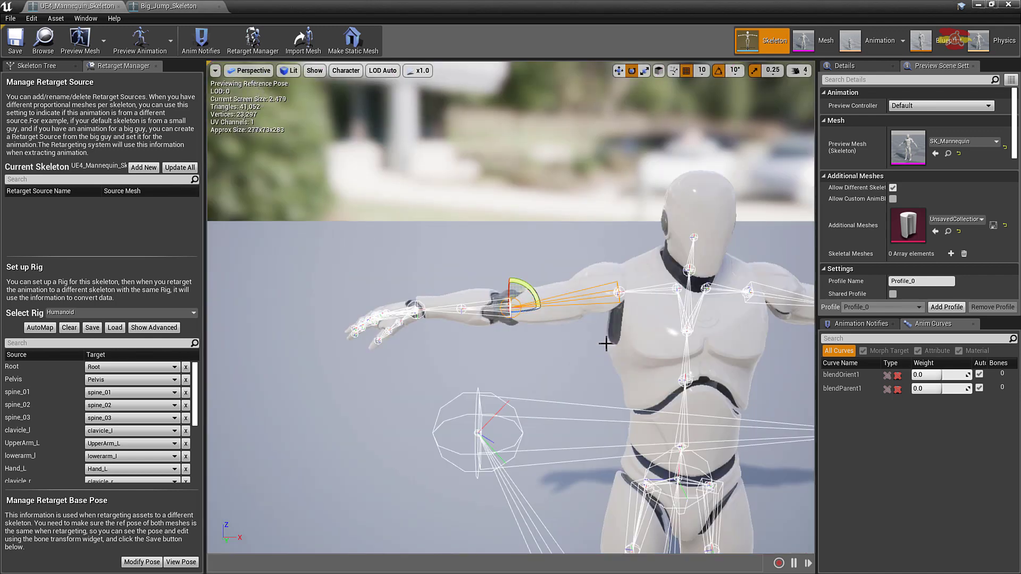
key(Left)
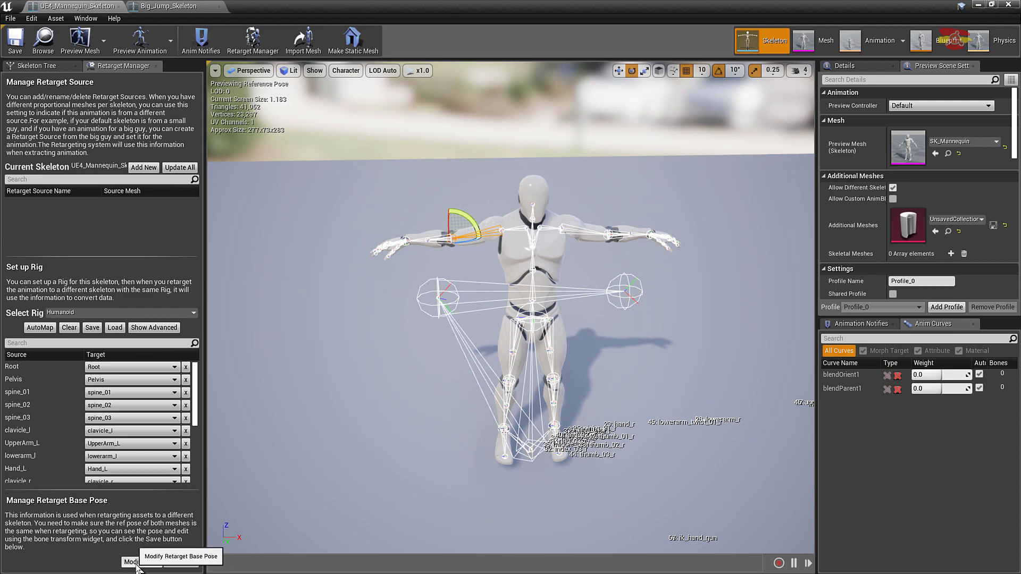
click(136, 565)
click(169, 506)
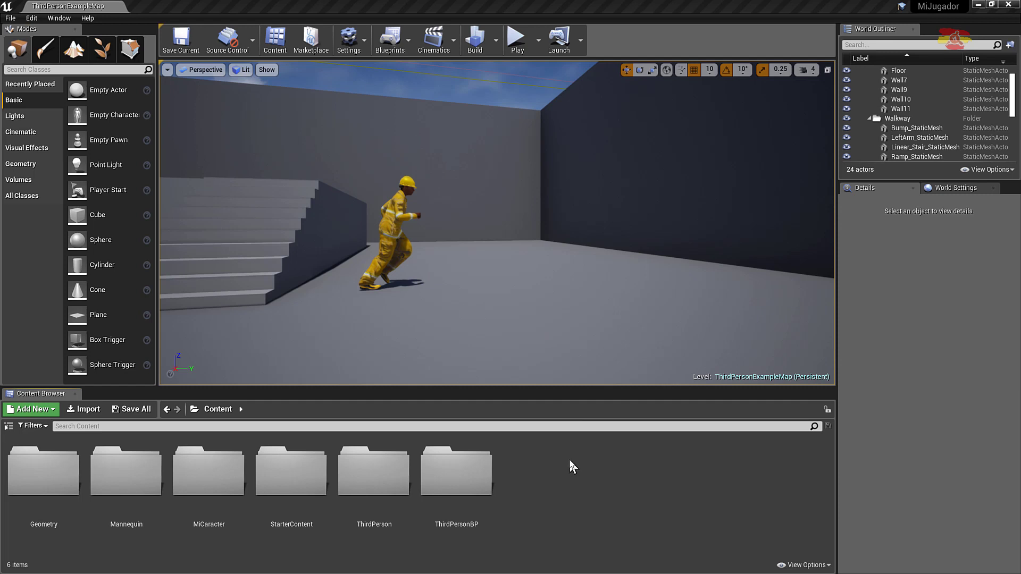
- Duplicate and retarget Mannequin's ThirdPerson_AnimBP onto Big_Jump_Skeleton, then open the retargeted ThirdPersonIdle animation
double_click(121, 475)
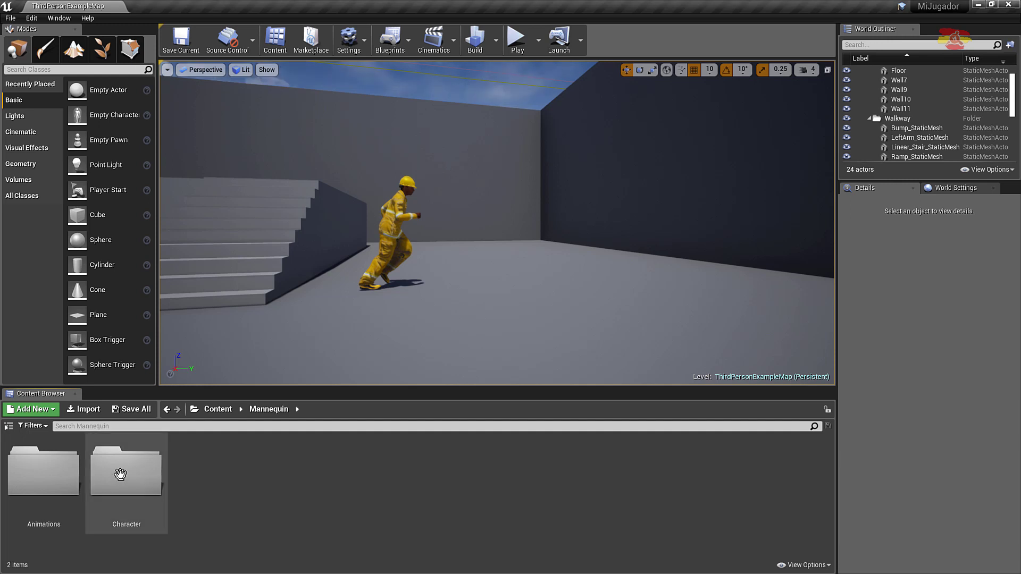
double_click(50, 473)
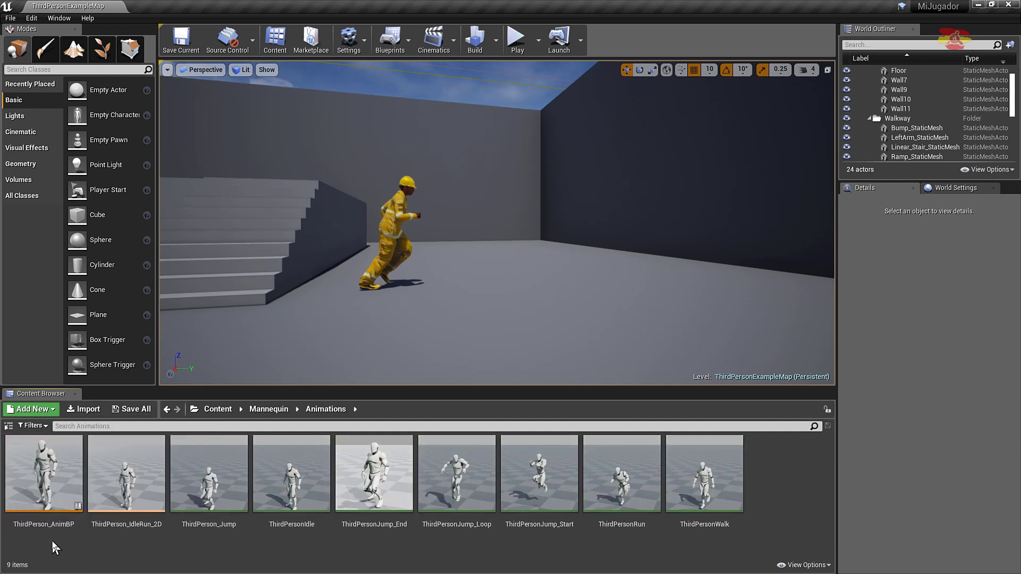
right_click(48, 482)
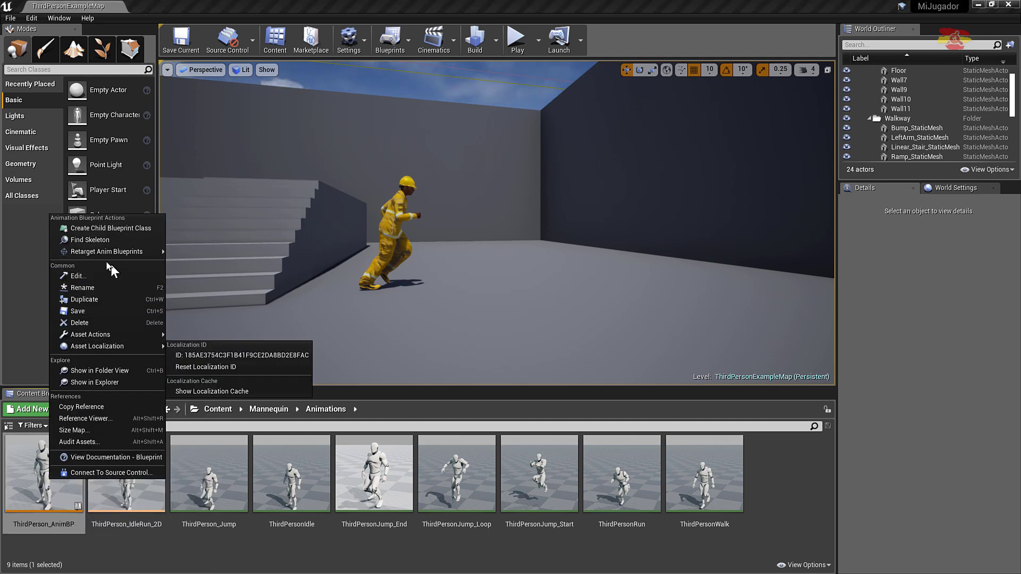
mouse_move(99, 253)
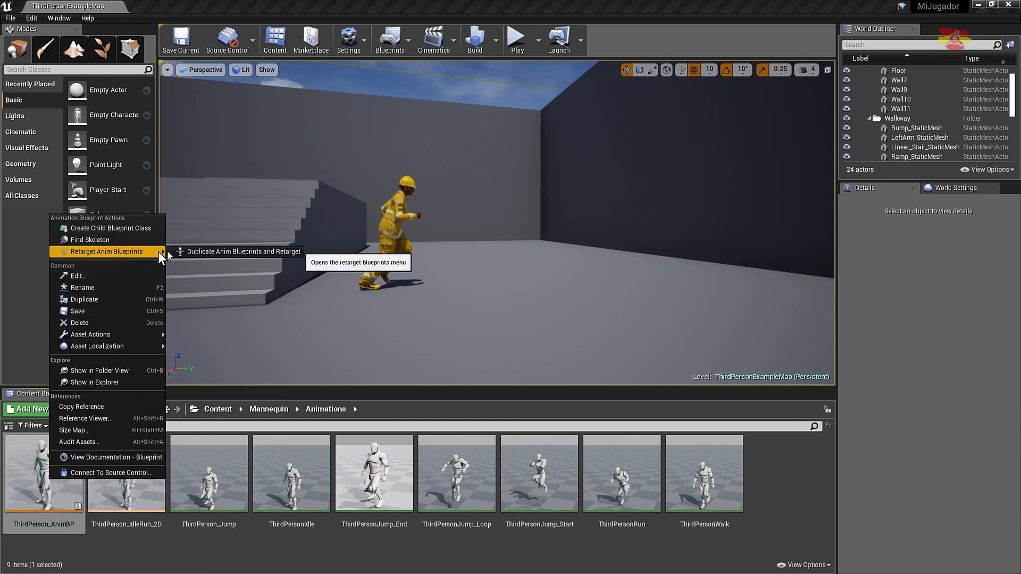
click(193, 251)
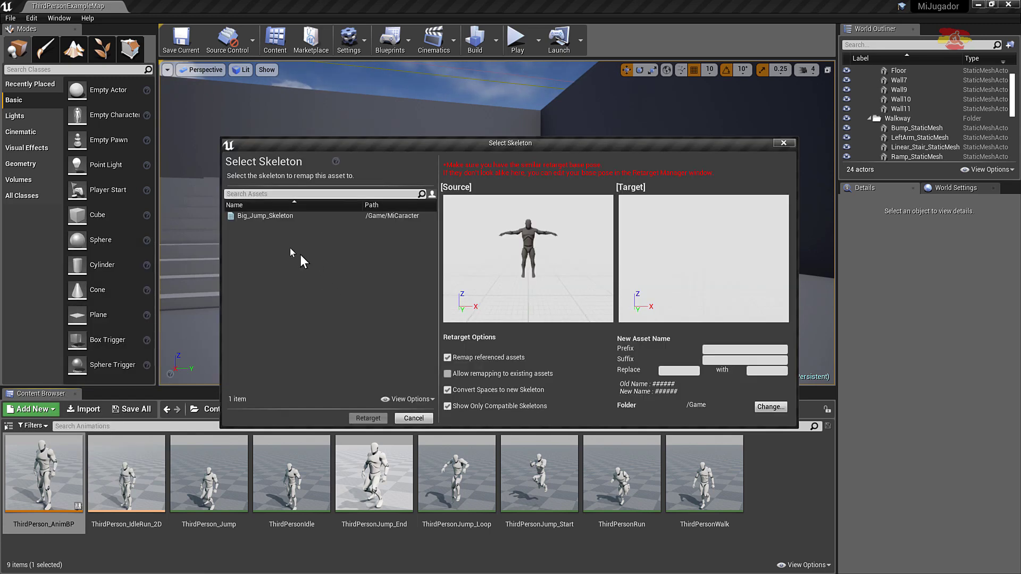
click(253, 217)
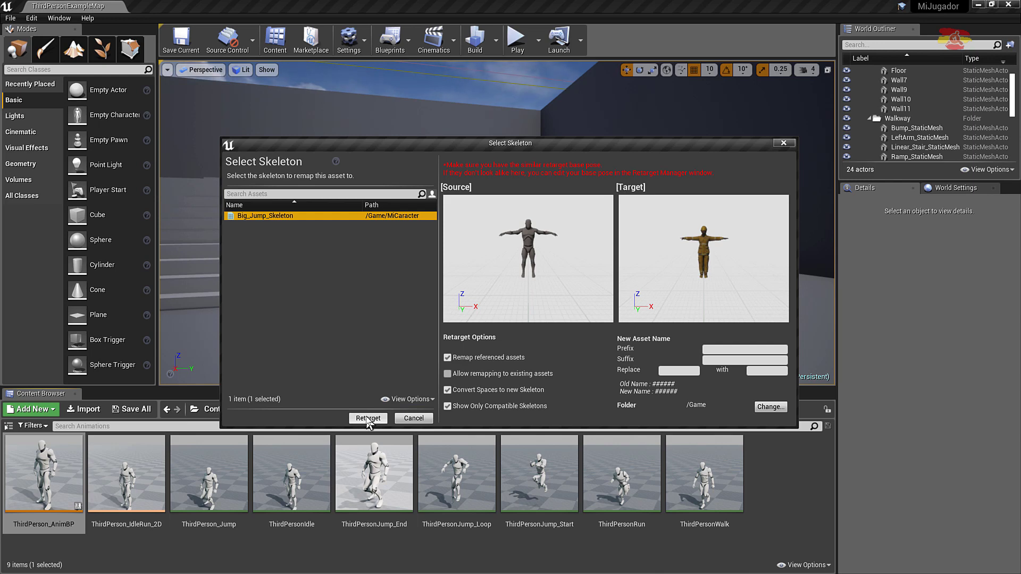
click(367, 418)
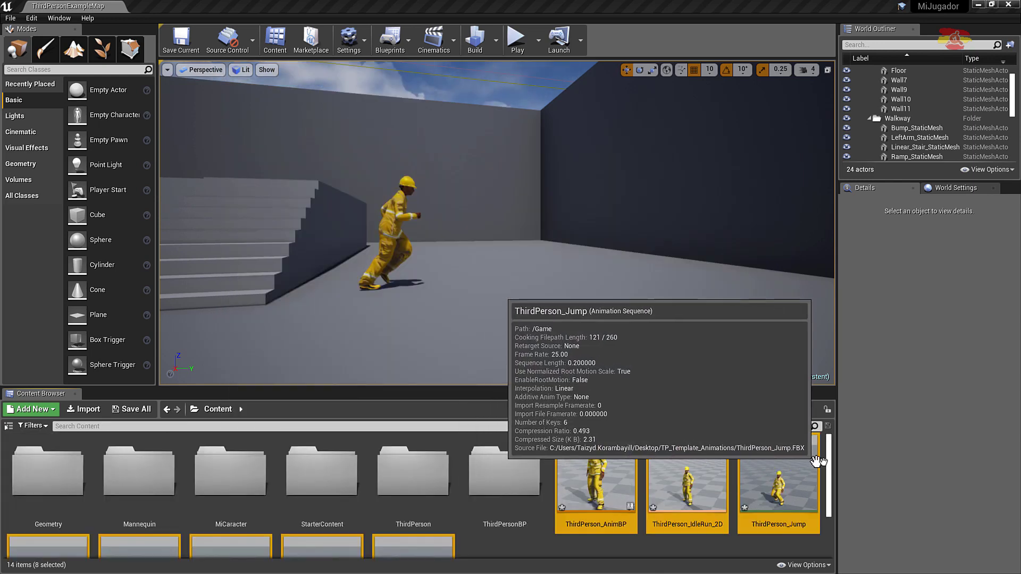
drag(830, 465, 831, 496)
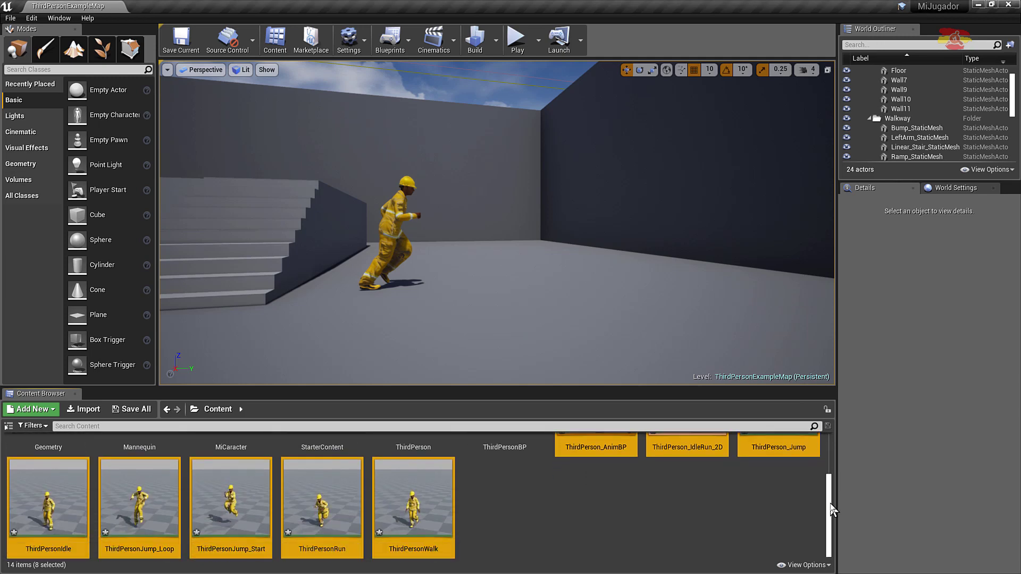
double_click(48, 505)
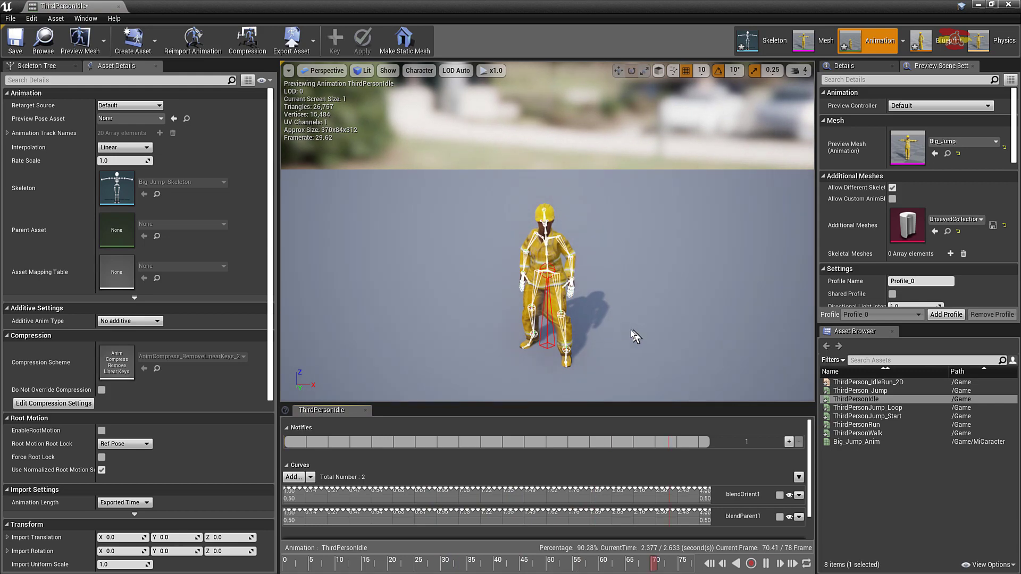
- Close the animation preview and open the ThirdPersonCharacter blueprint from ThirdPersonBP > Blueprints
click(1009, 6)
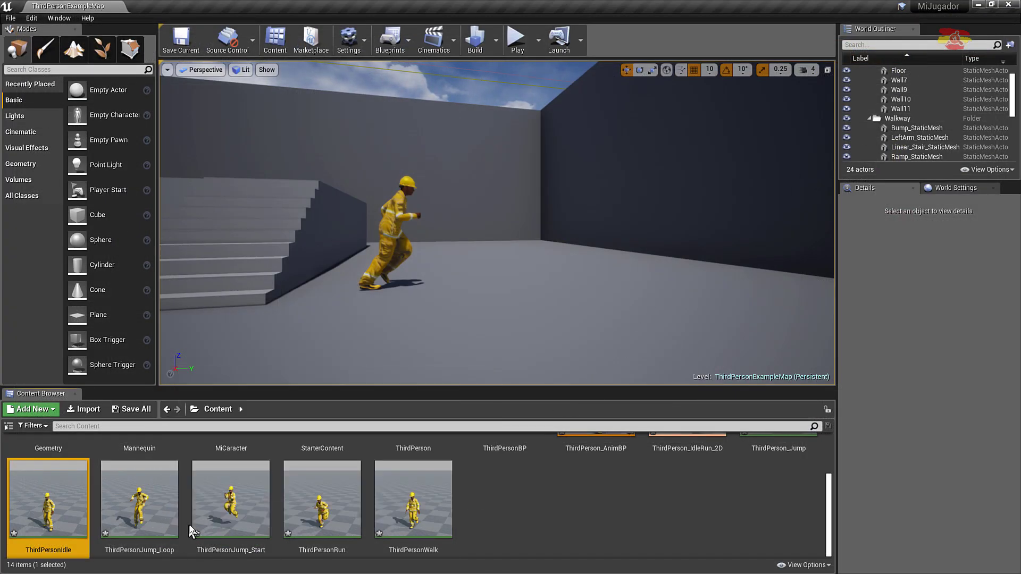
click(9, 18)
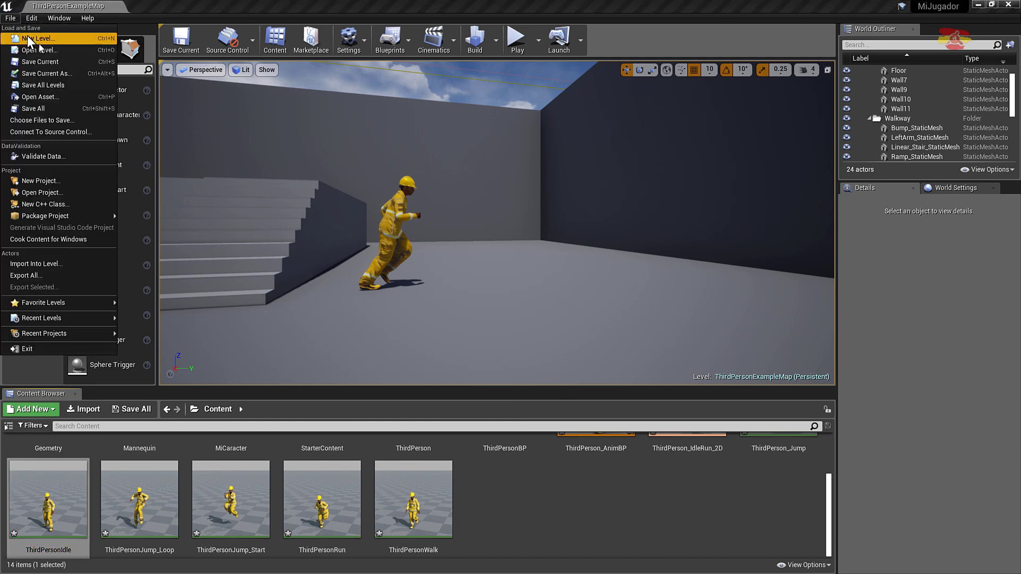
click(519, 528)
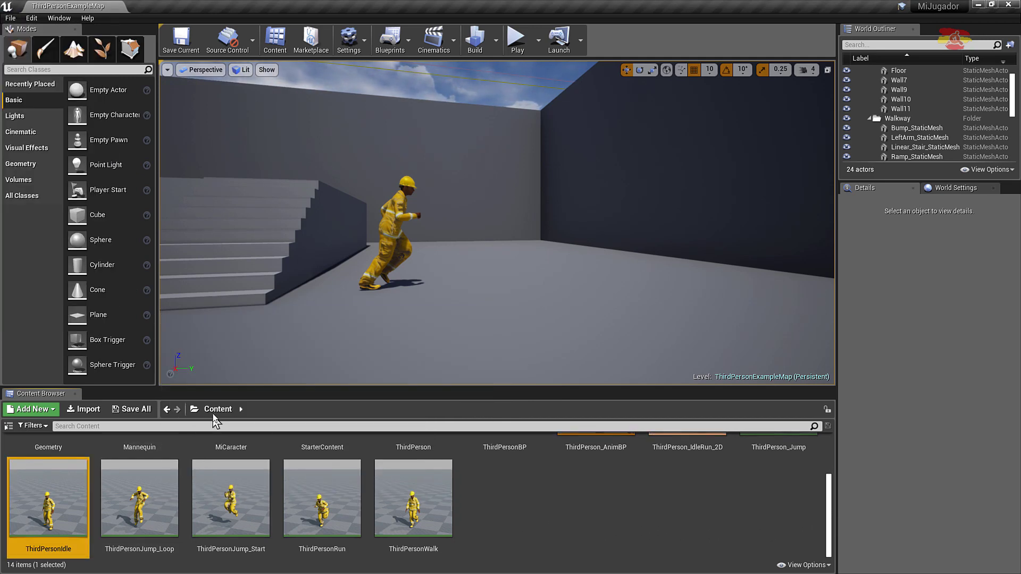
scroll(362, 458, up, 2)
double_click(506, 476)
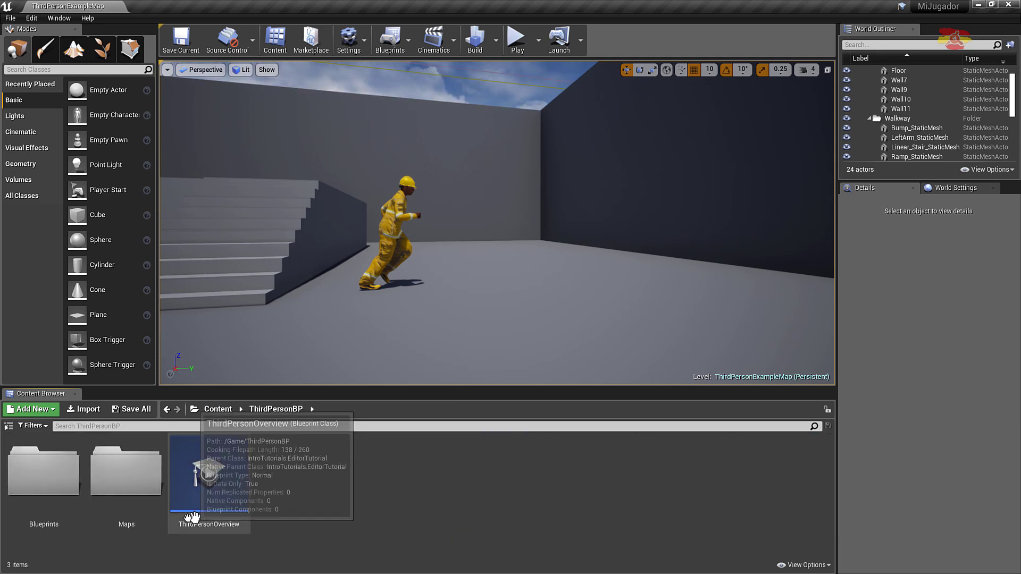
double_click(24, 472)
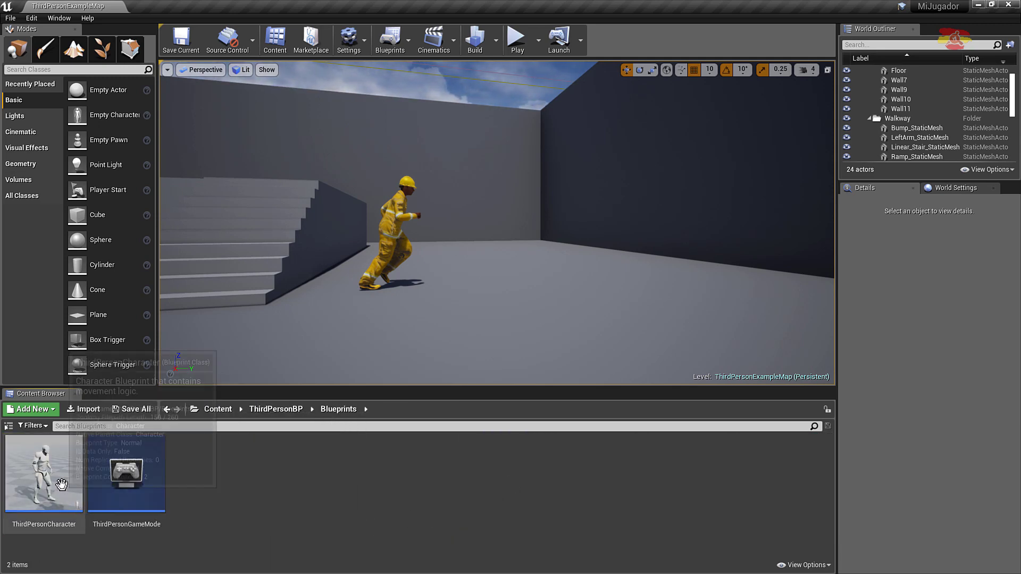
double_click(46, 473)
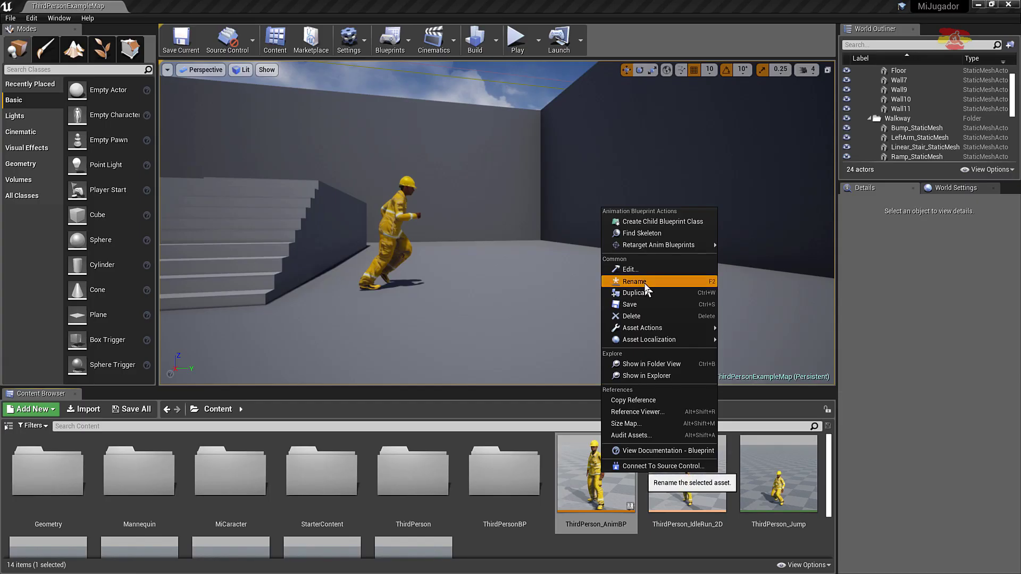
- Rename the retargeted ThirdPerson_AnimBP to MiCaracter_AnimBP
click(665, 217)
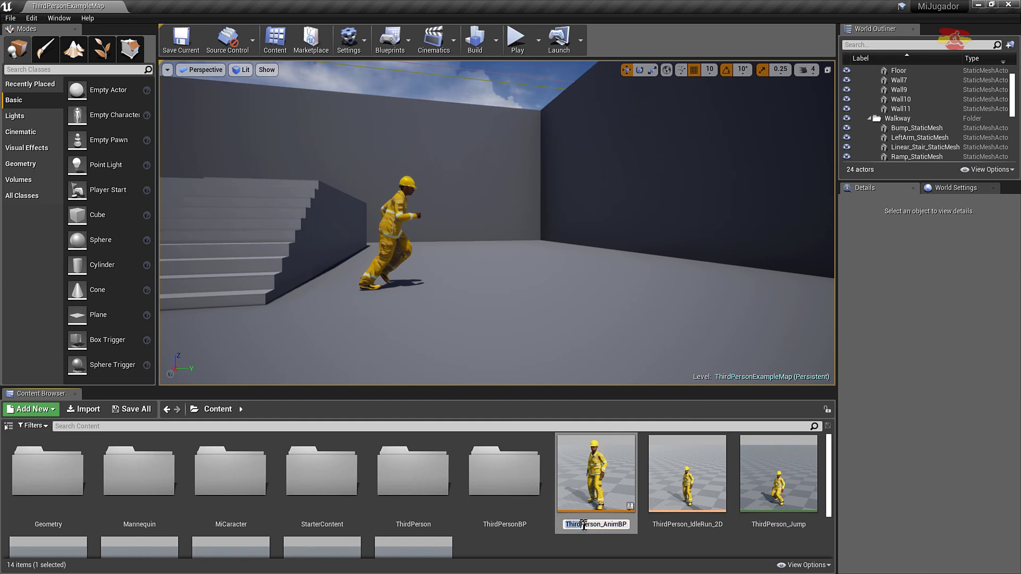
drag(583, 526, 602, 525)
text(MiCaracter)
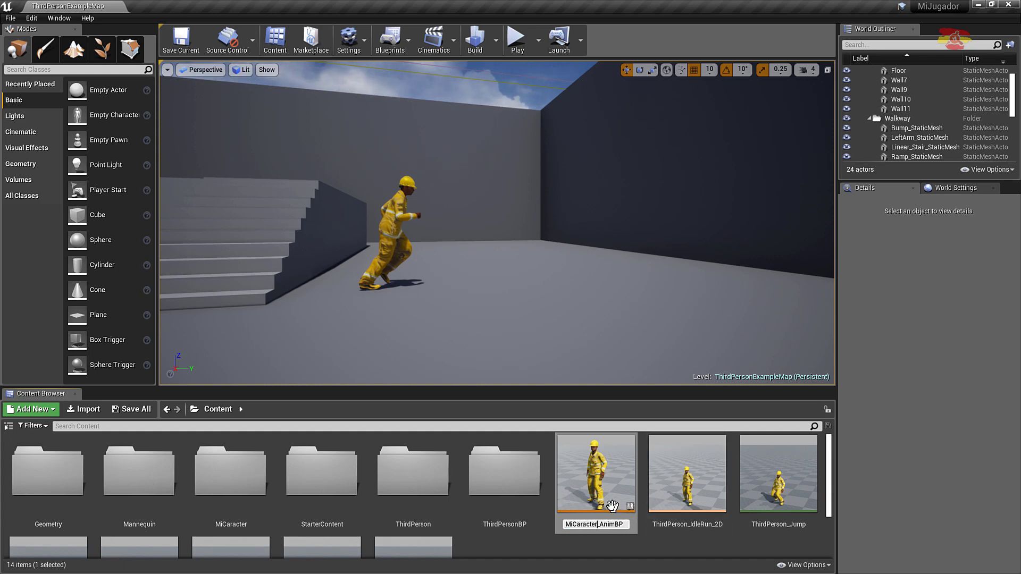
click(606, 502)
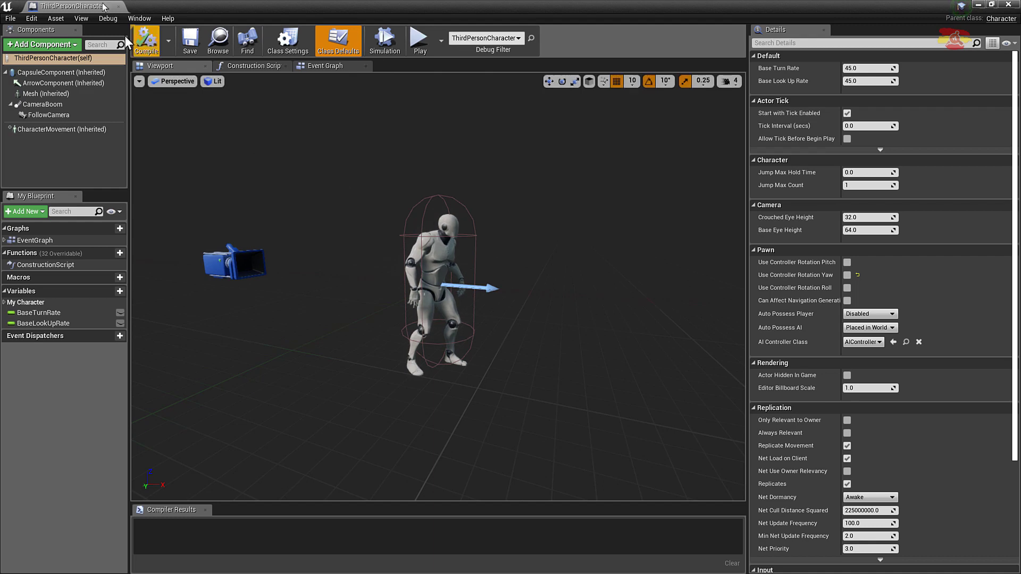
- Set the character Mesh to Big_Jump with Anim Class MiCaracter_AnimBP_C, then compile and save
click(52, 95)
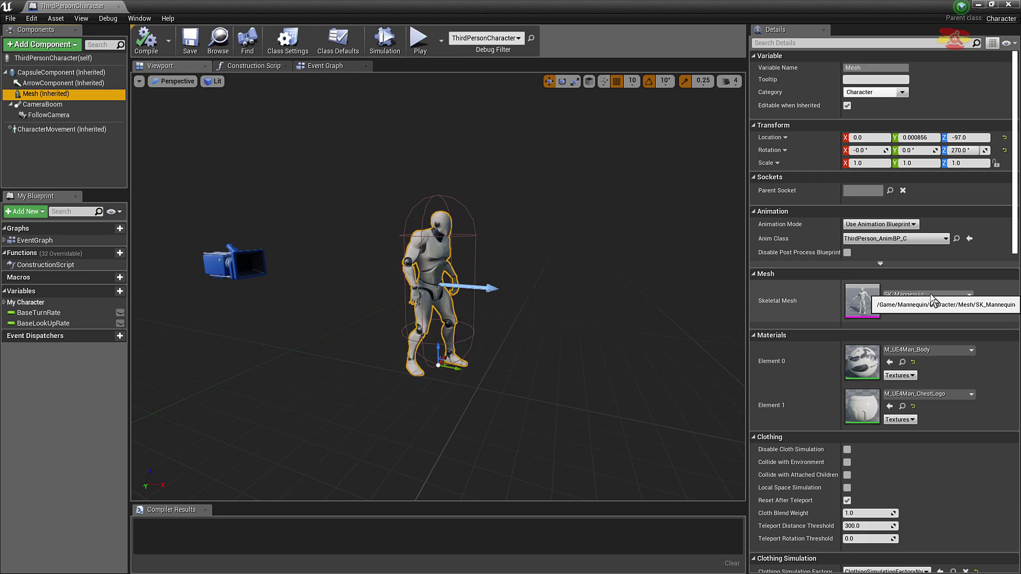
click(930, 295)
click(908, 389)
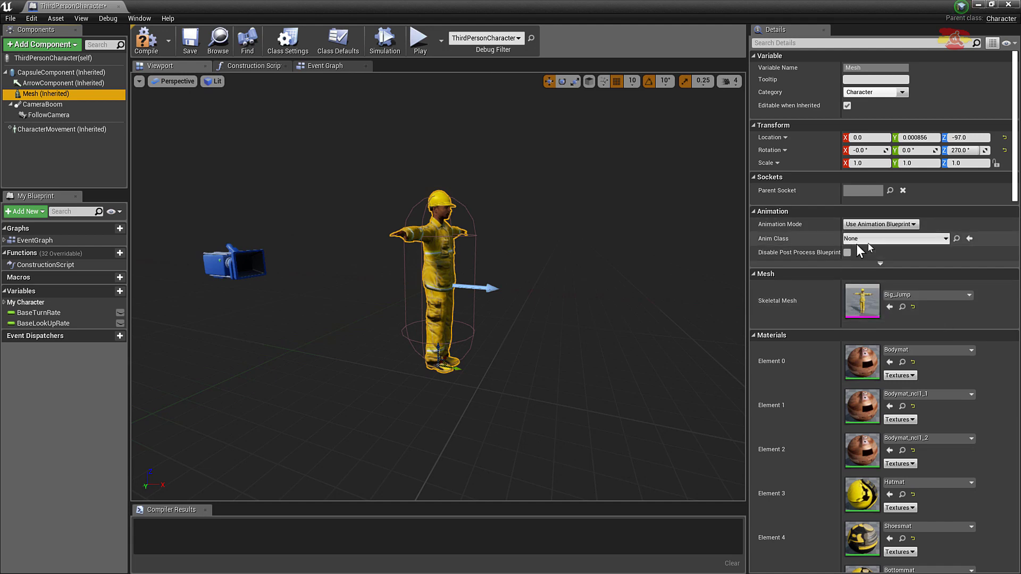
click(940, 240)
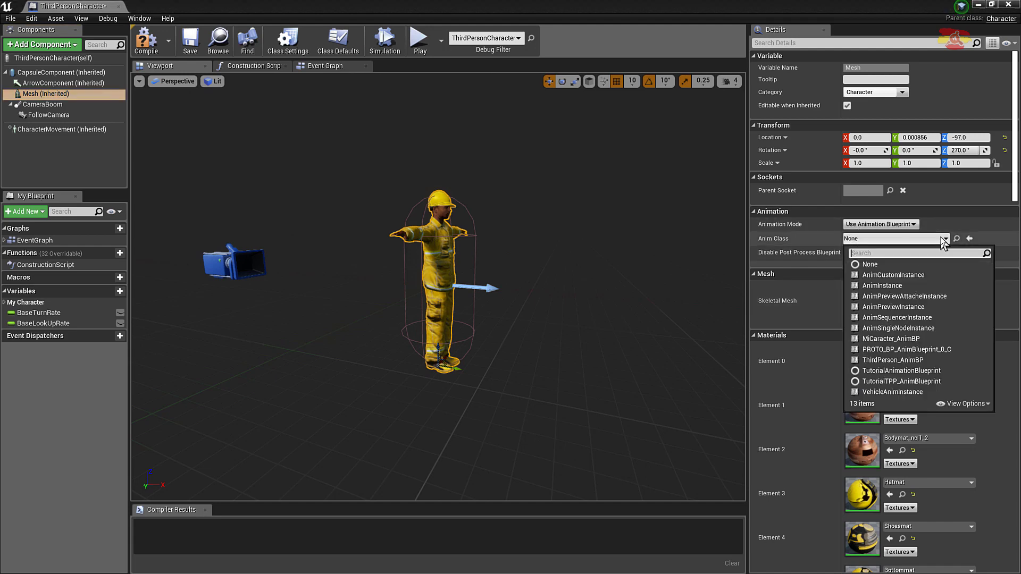
click(899, 341)
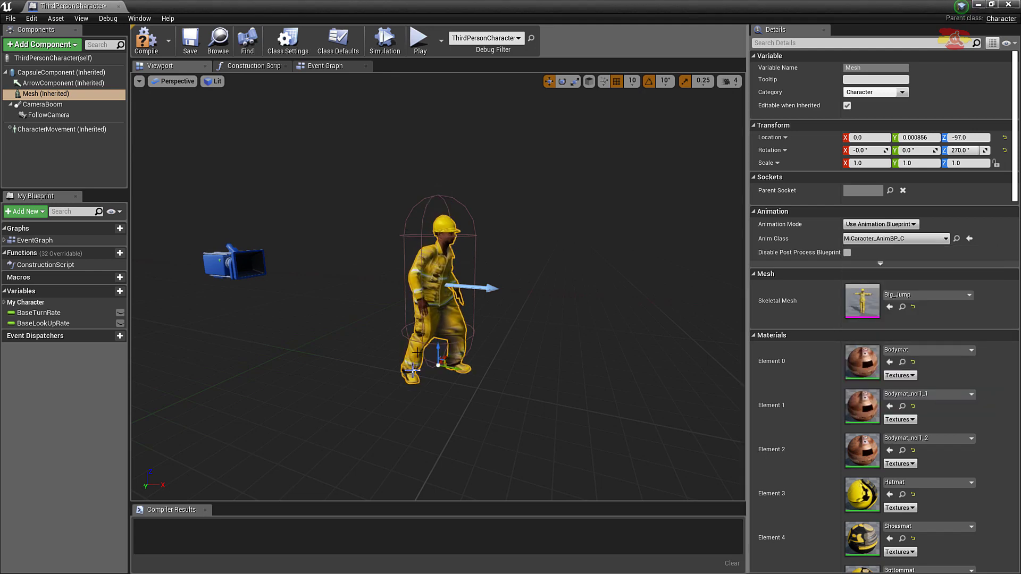
click(147, 40)
click(190, 43)
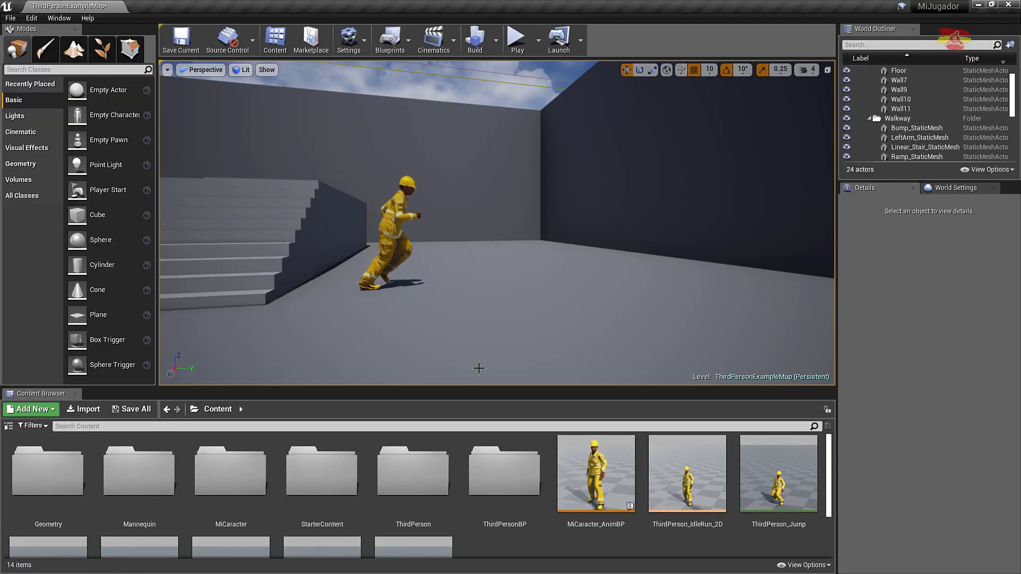
- Play-test the level, running and jumping with the character, then stop the session
click(517, 46)
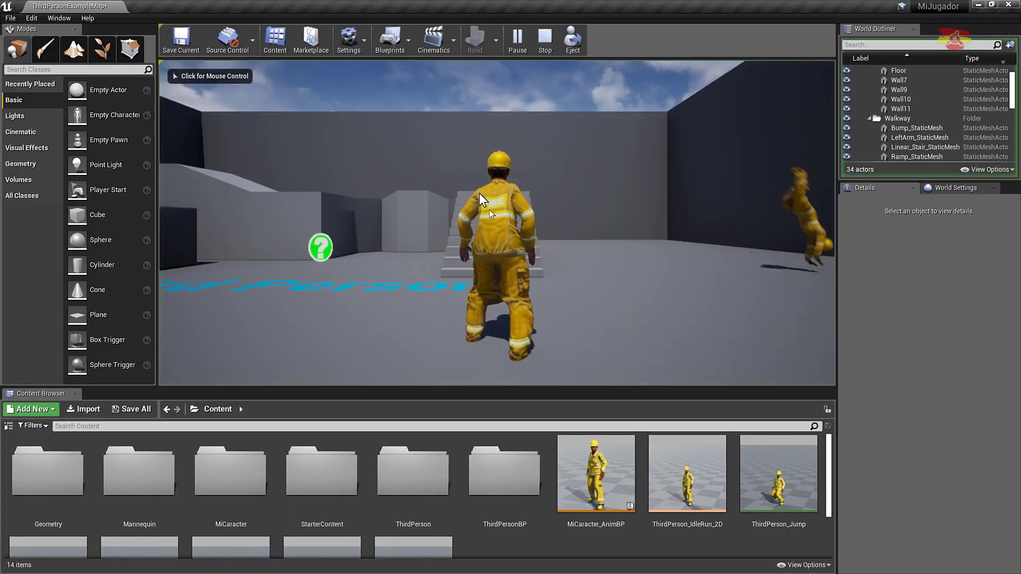
click(499, 227)
key(w)
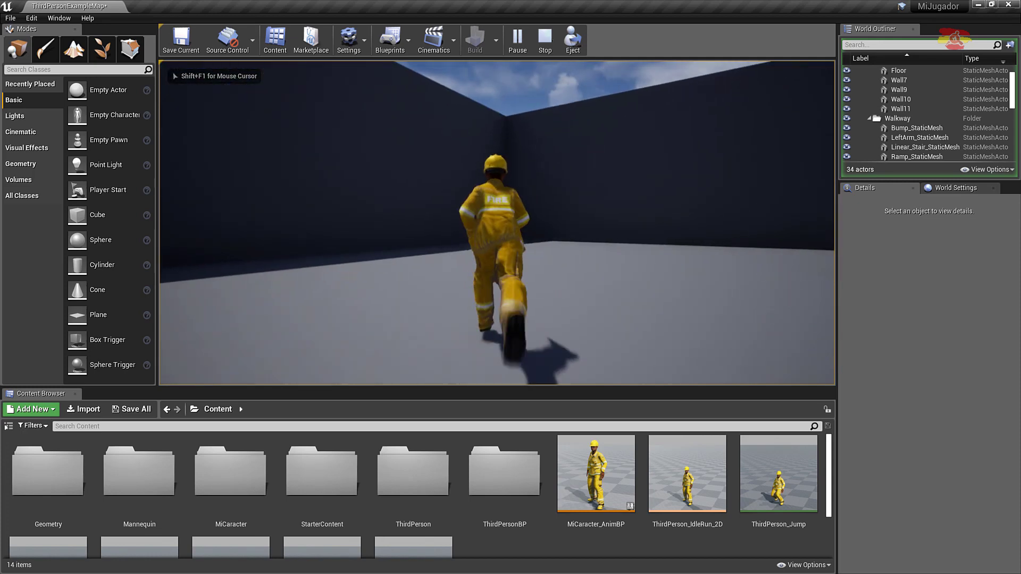
key(w)
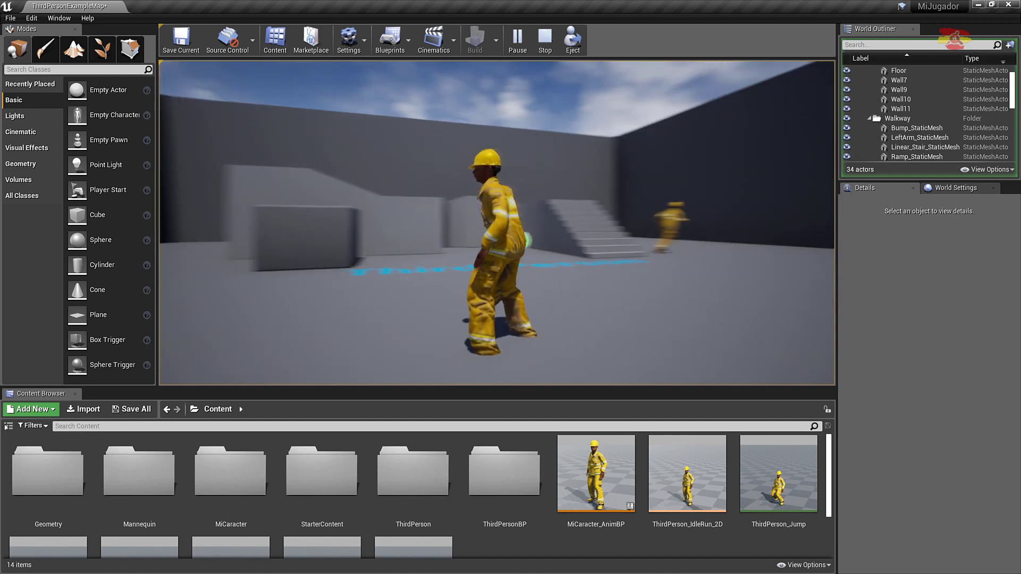
key(space)
key(w)
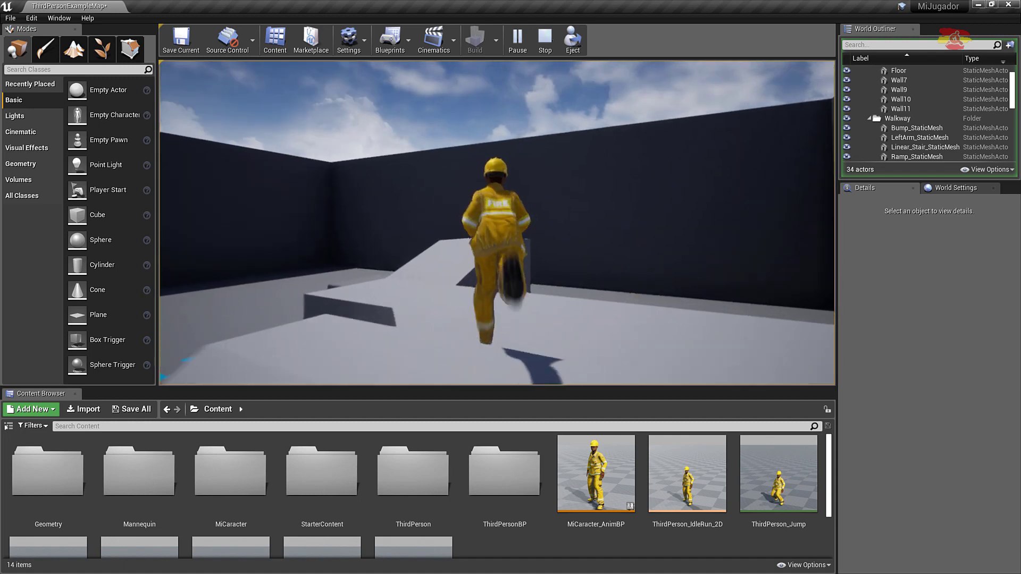
key(Escape)
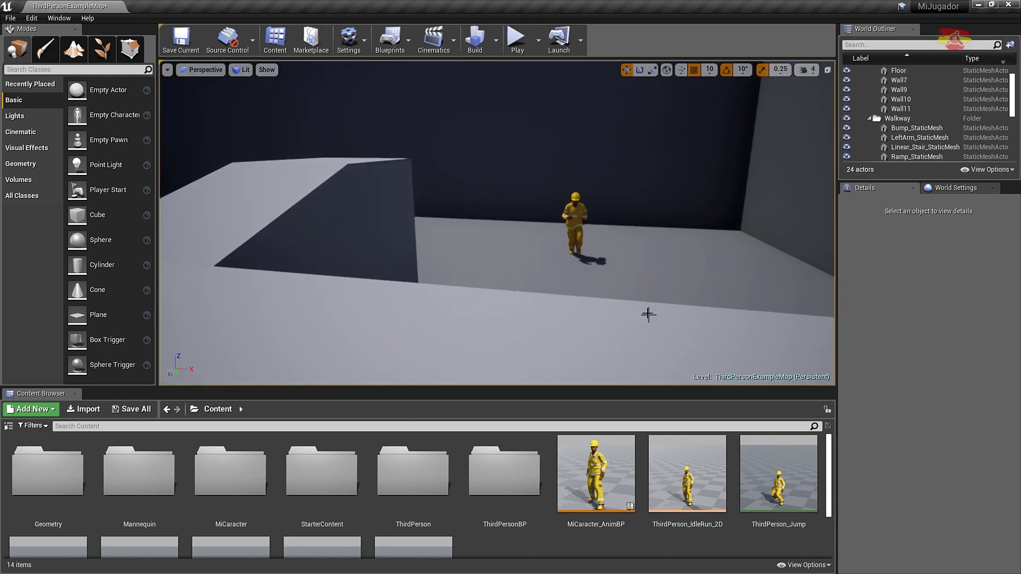
- Delete the placed Big_Jump_Anim actor and play again, running the firefighter toward the stairs
click(573, 223)
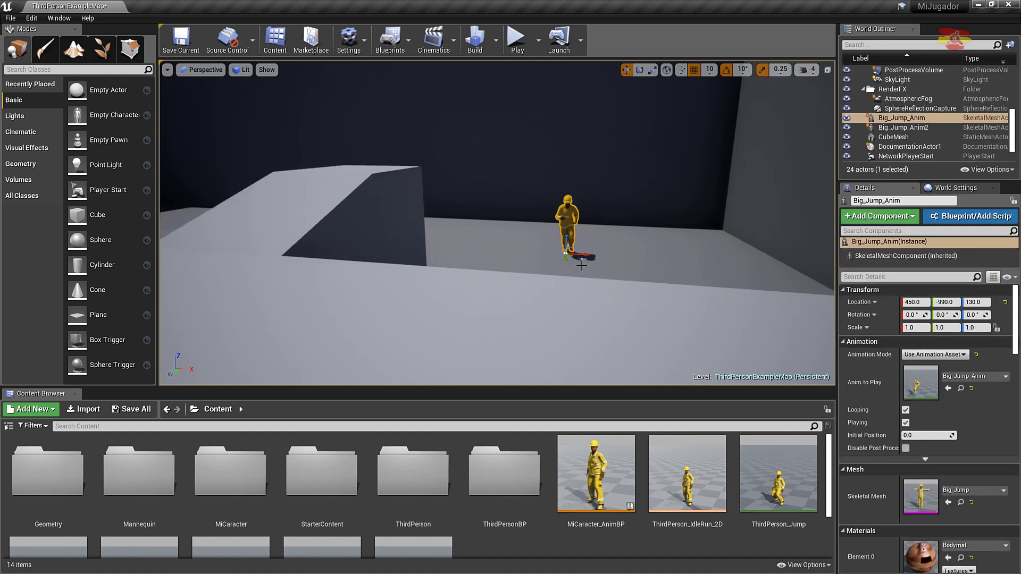
key(Delete)
key(alt+p)
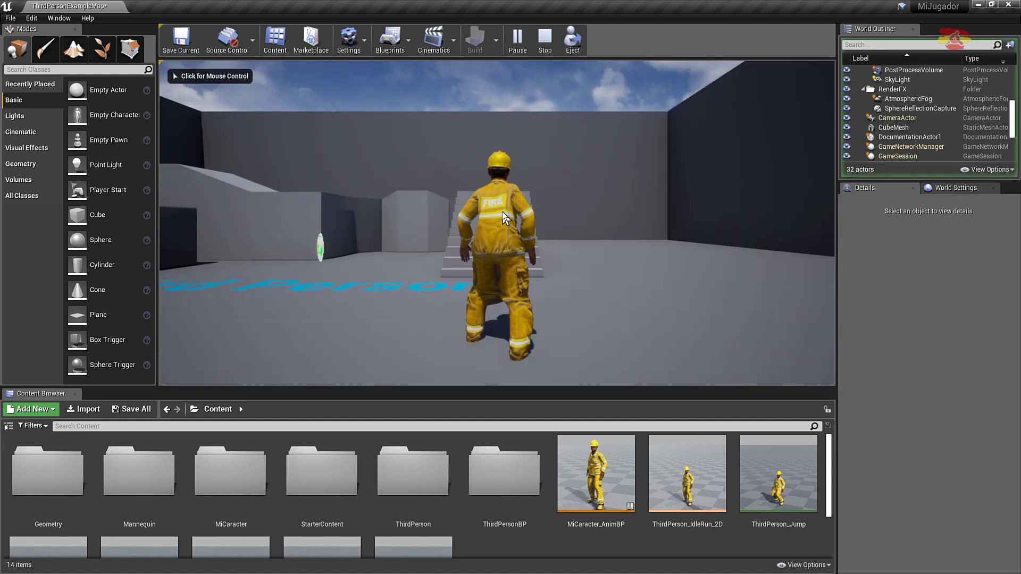
key(w)
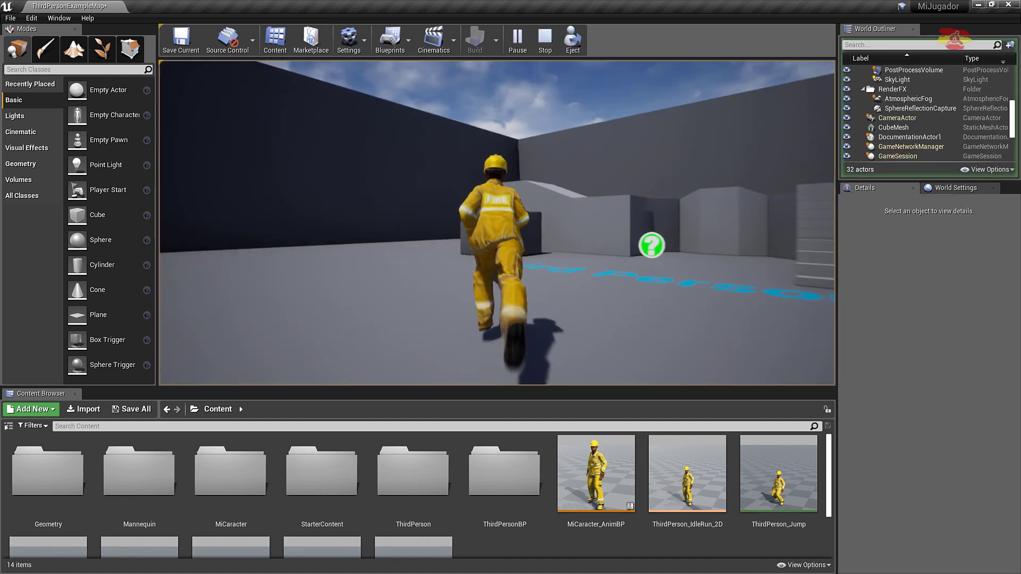
key(w)
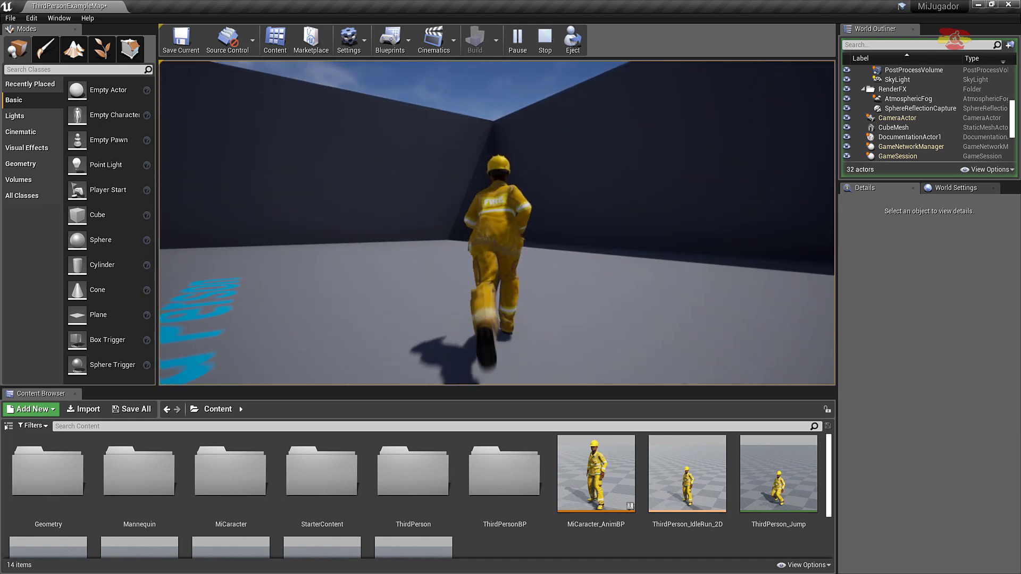
key(w)
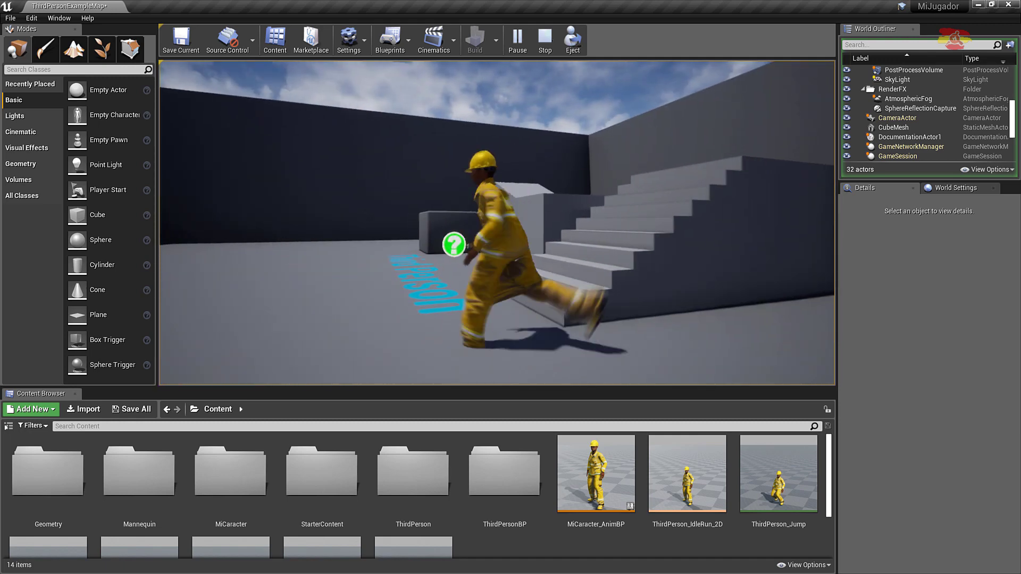